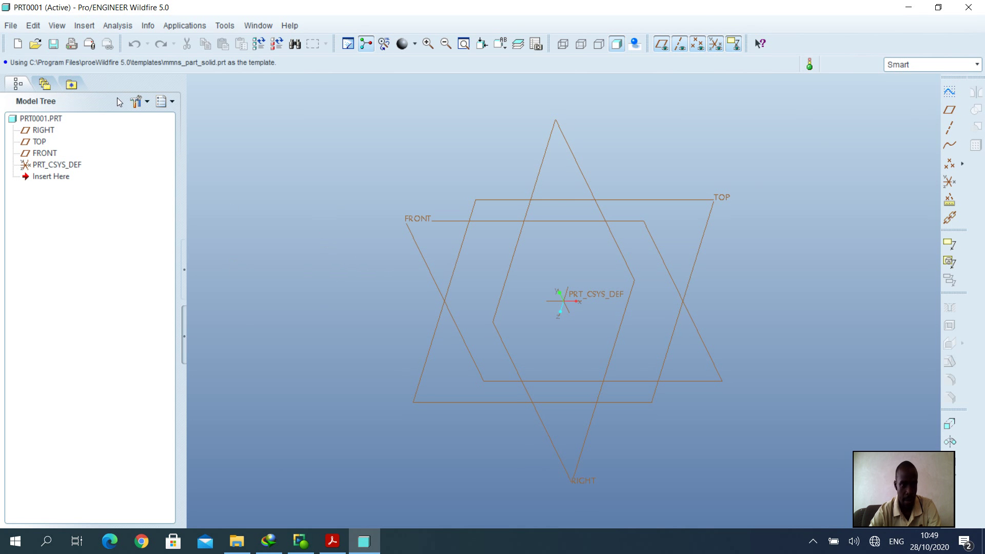
# - Check the spring picture in the Acrobat Reader PDF, return to Pro/ENGINEER and start a Helical Sweep Protrusion
pyautogui.click(333, 542)
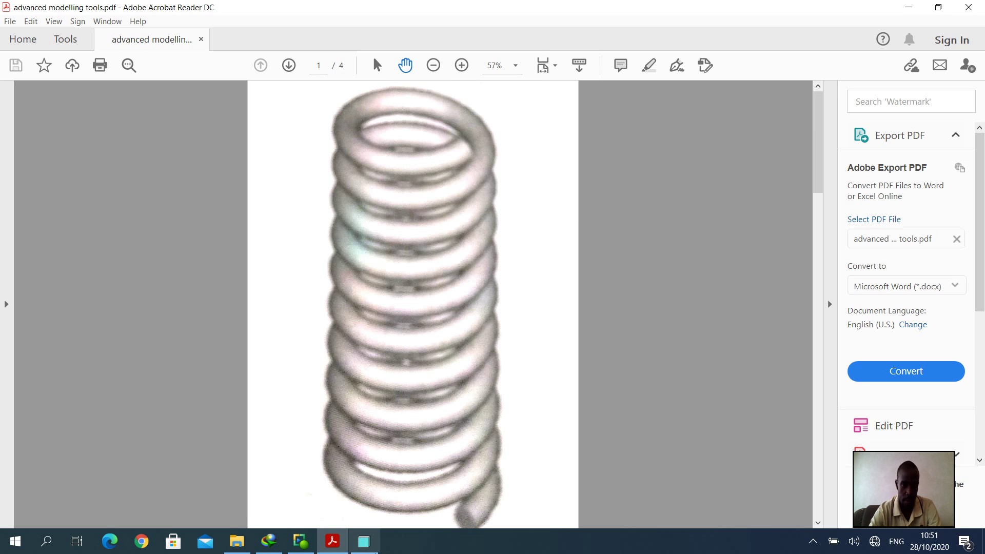
pyautogui.click(364, 543)
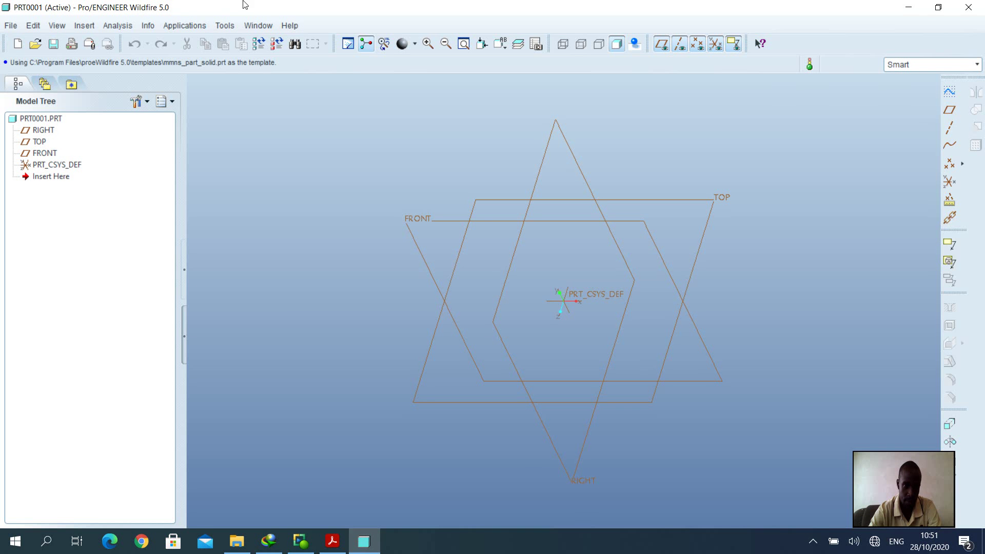
pyautogui.click(84, 25)
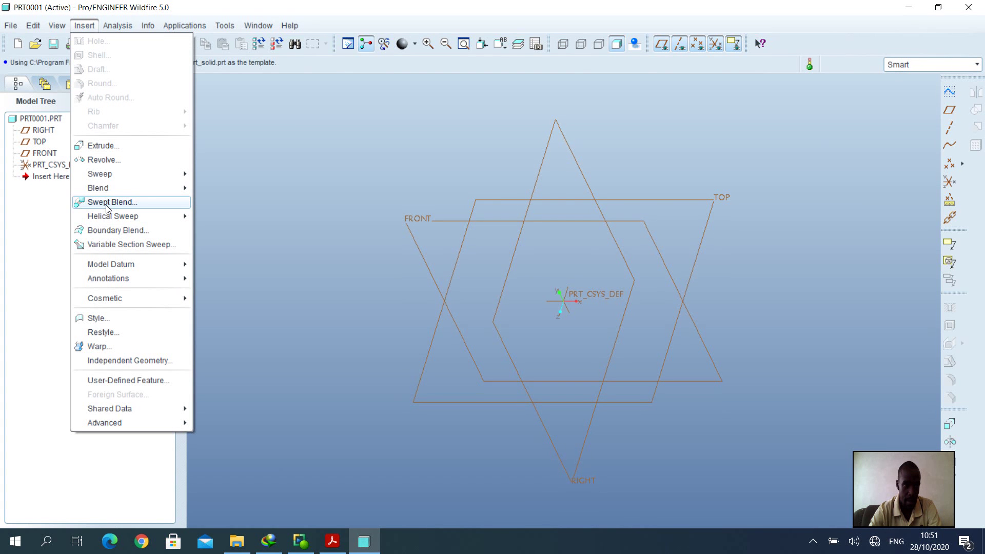
pyautogui.moveTo(106, 218)
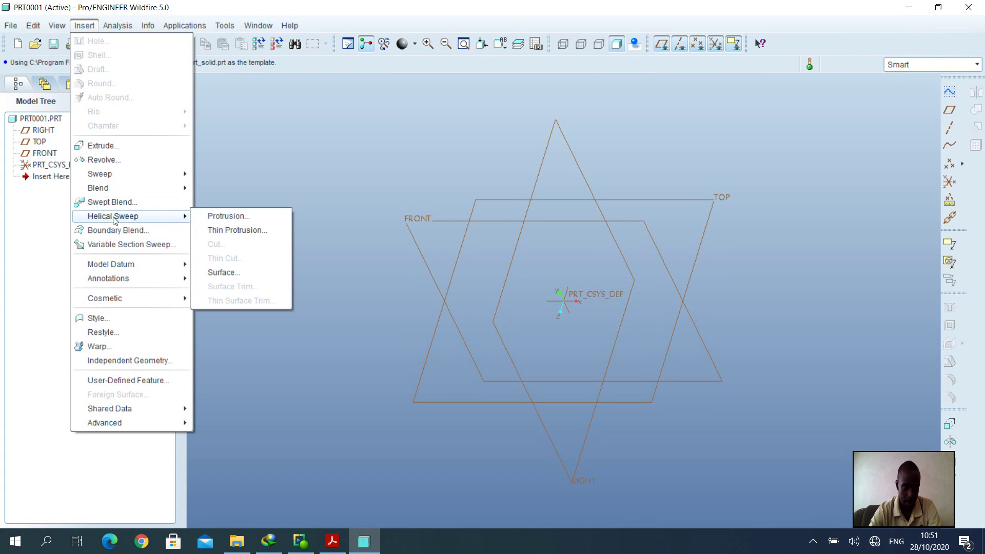
pyautogui.click(279, 221)
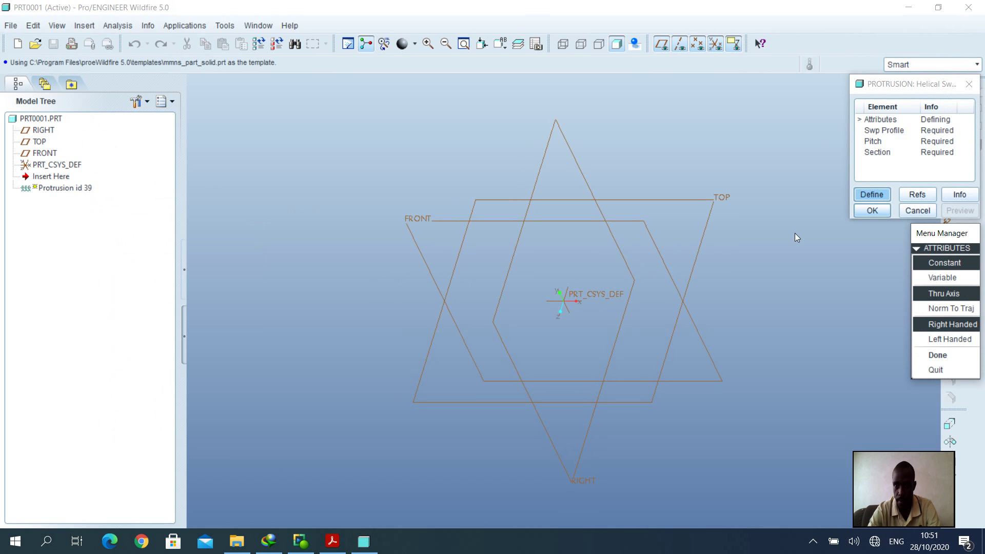
# - Define the helical sweep attributes as Constant pitch, Thru Axis and Right Handed
pyautogui.moveTo(957, 237); pyautogui.dragTo(907, 236)
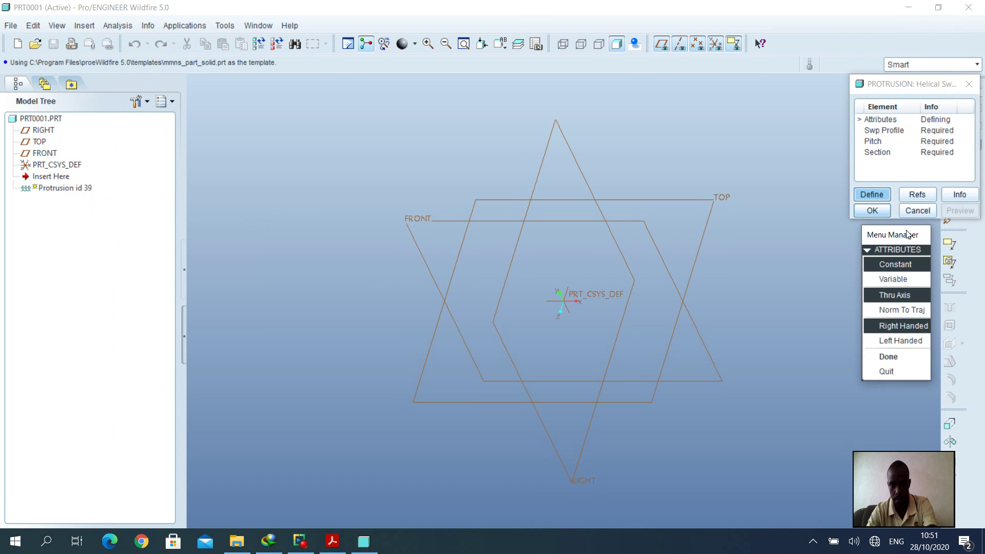
pyautogui.click(903, 263)
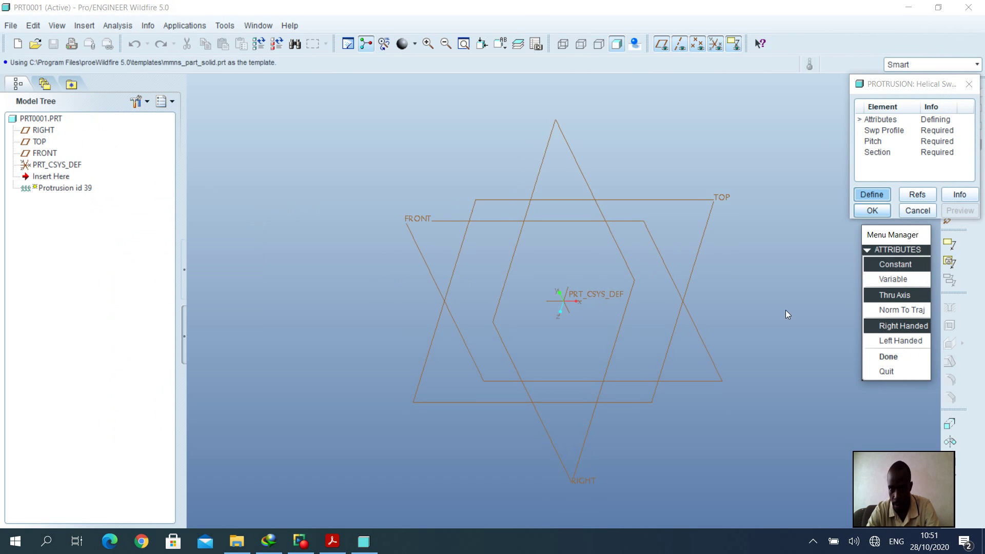
pyautogui.click(902, 266)
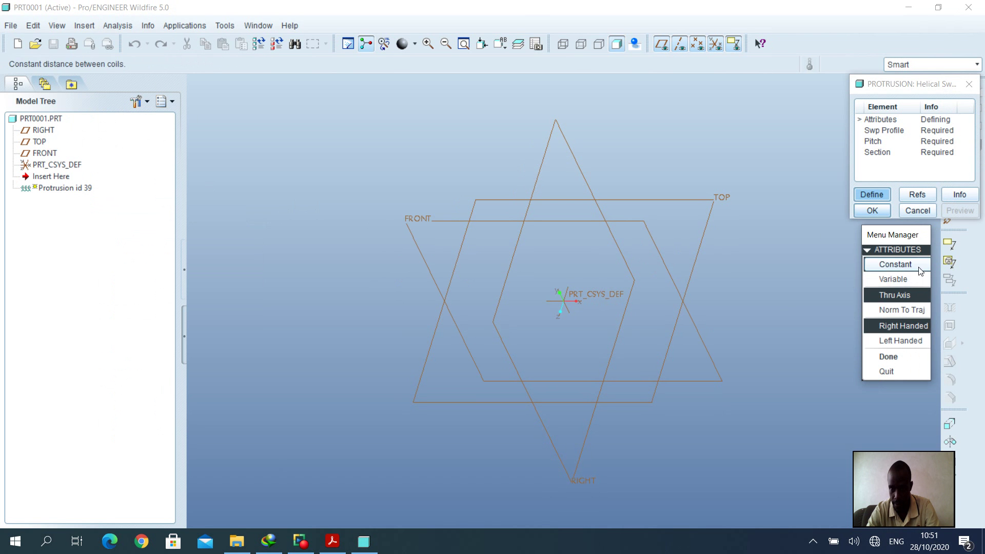
pyautogui.click(905, 295)
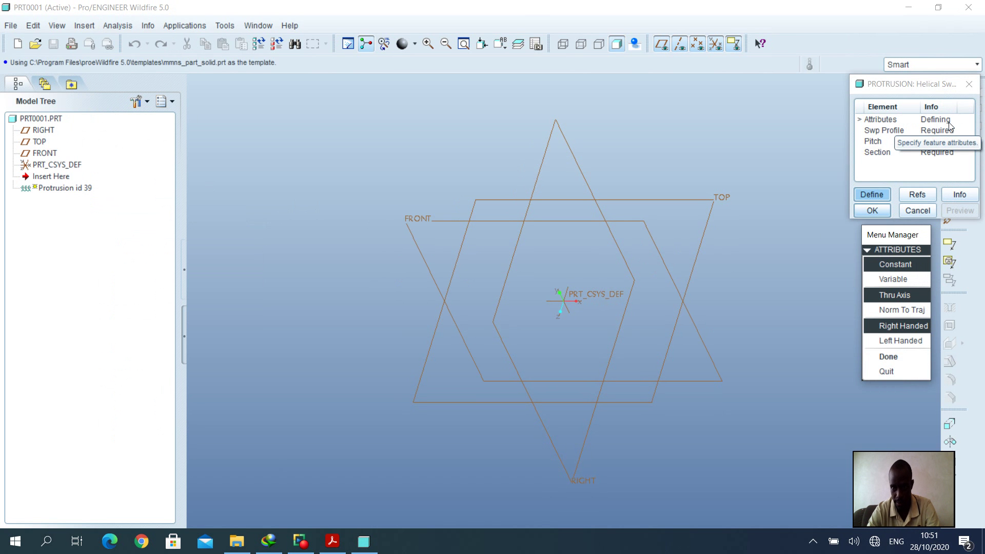
pyautogui.click(888, 357)
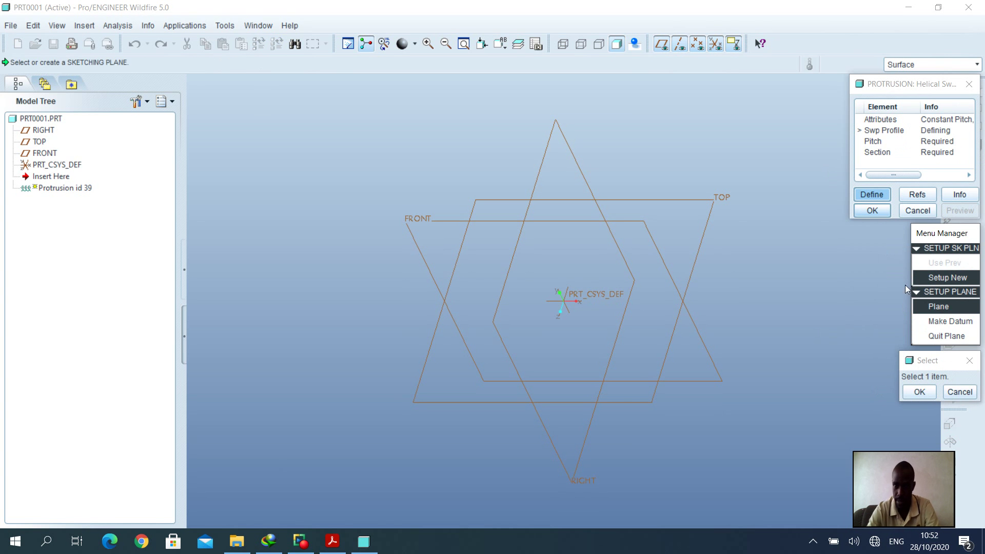
# - Set the FRONT plane as the sweep profile's sketching plane with the default viewing direction and the TOP plane as the Top reference
pyautogui.click(950, 310)
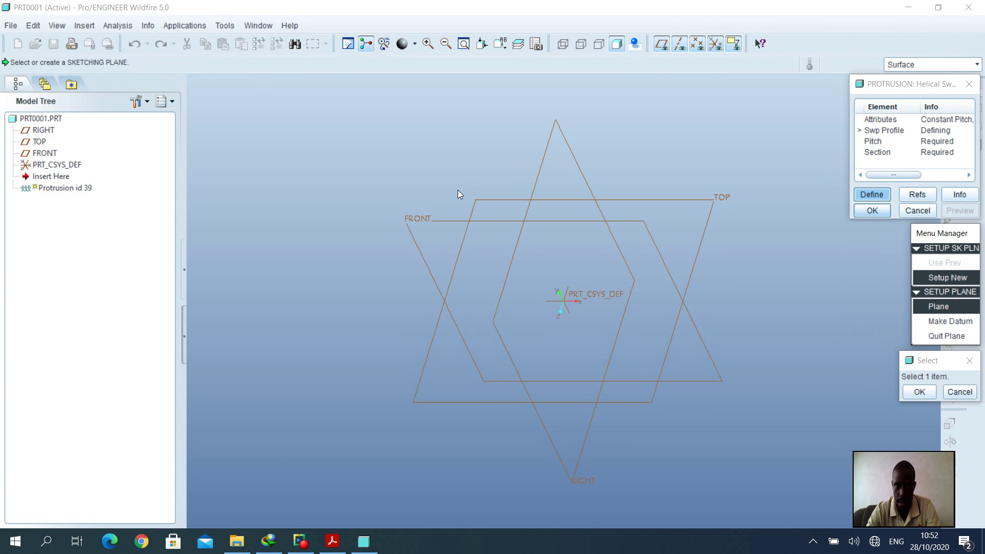
pyautogui.click(421, 224)
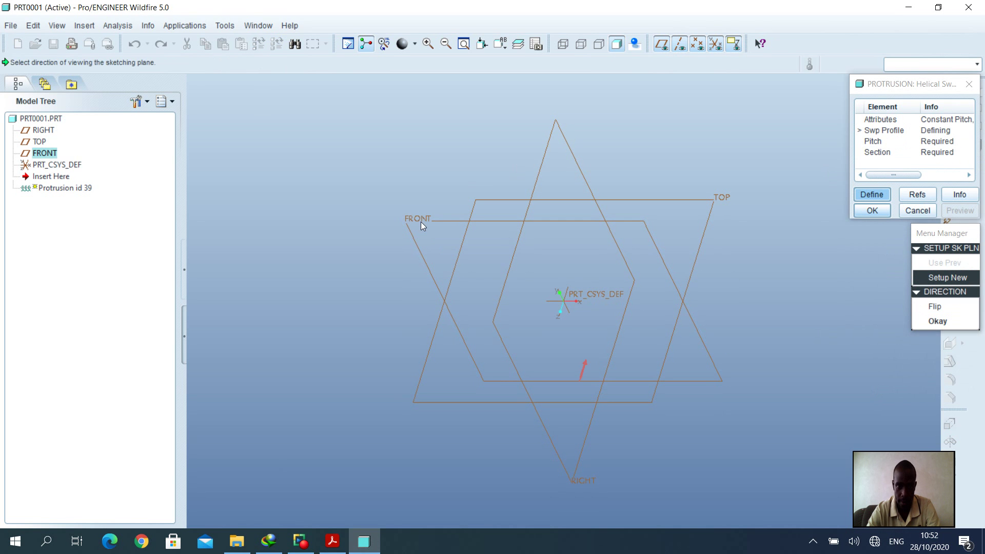
pyautogui.click(939, 321)
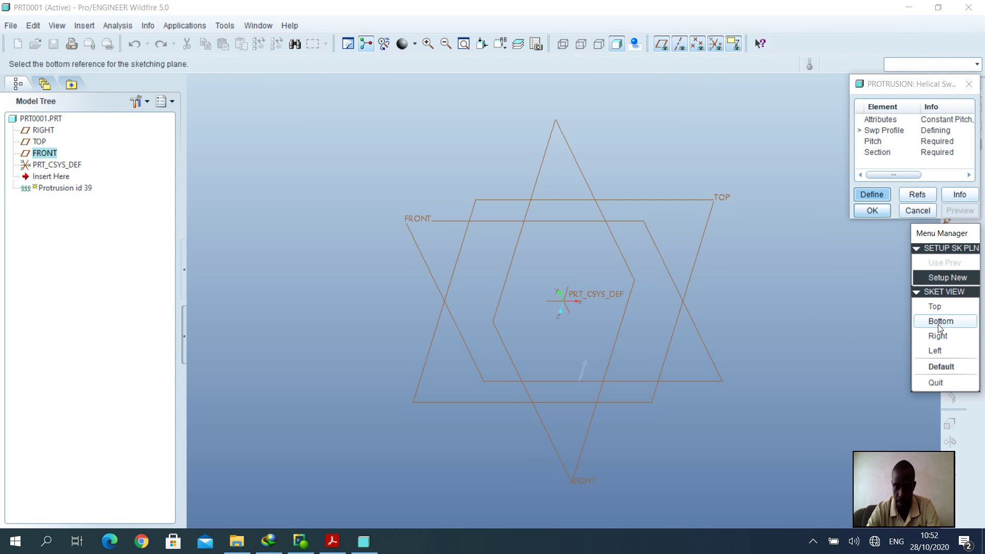
pyautogui.click(939, 307)
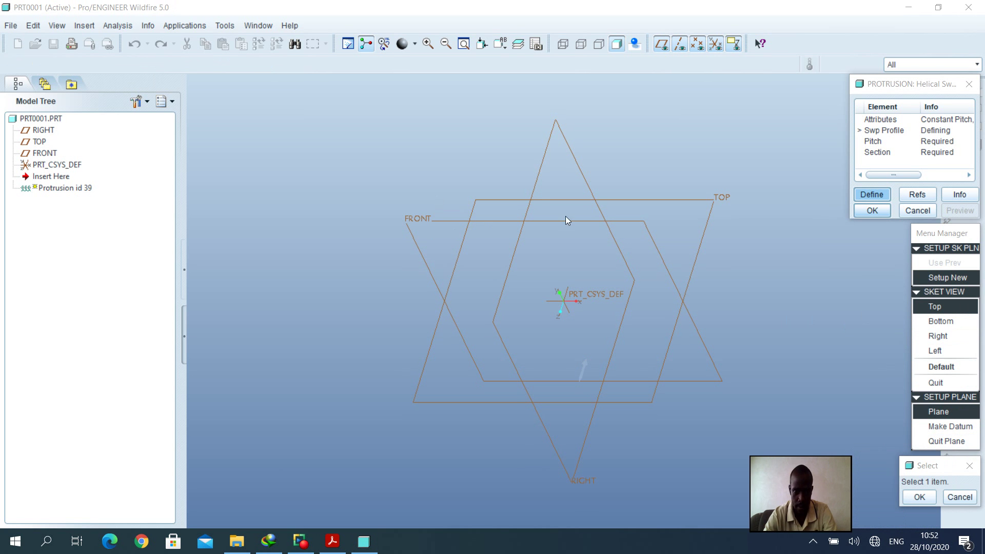
pyautogui.click(723, 198)
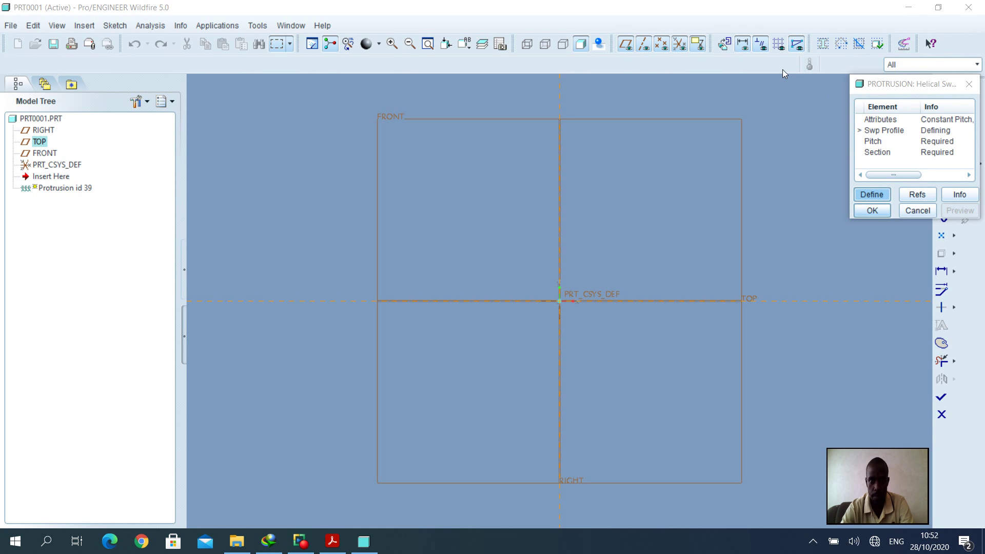
# - Sketch a vertical and a horizontal centerline through the origin along the RIGHT and TOP references
pyautogui.moveTo(916, 85); pyautogui.dragTo(875, 104)
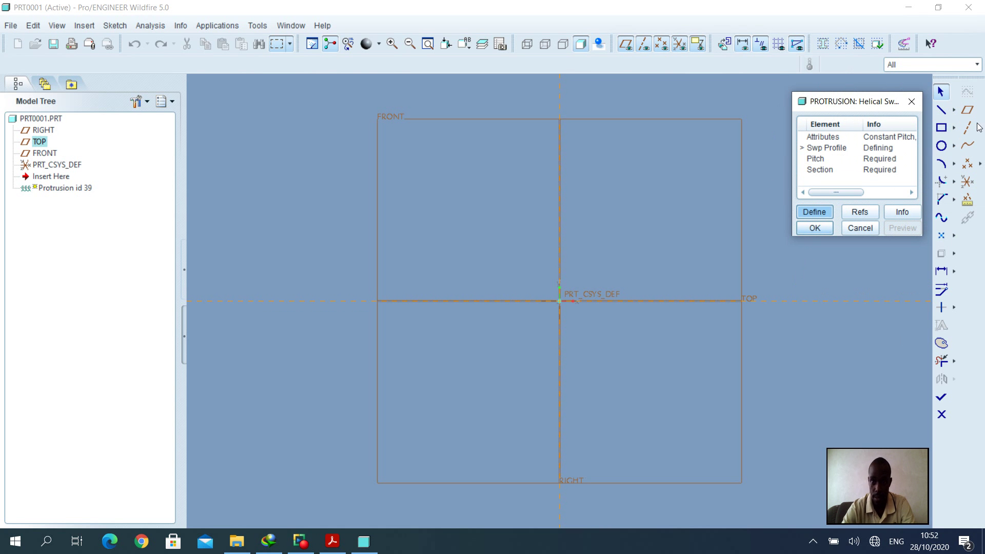
pyautogui.click(954, 113)
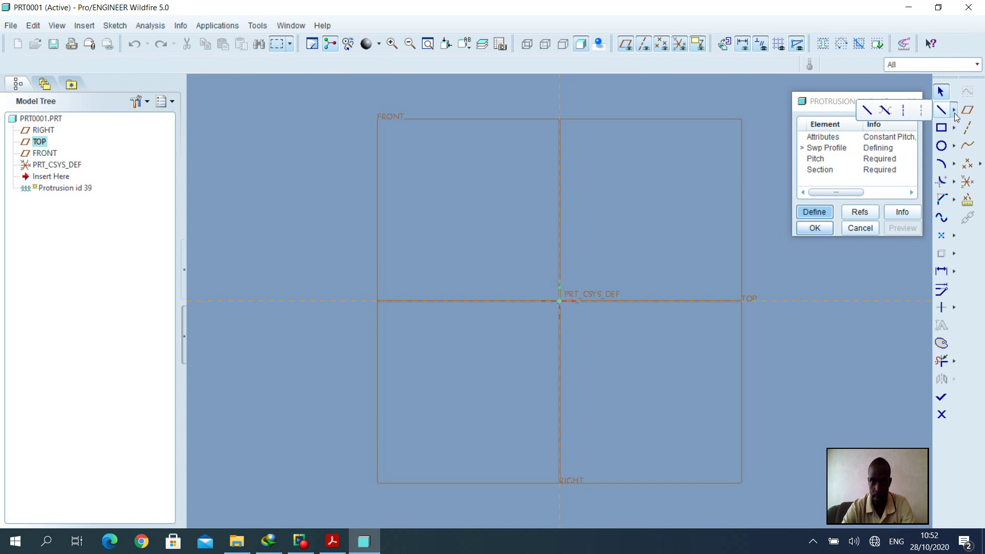
pyautogui.click(905, 112)
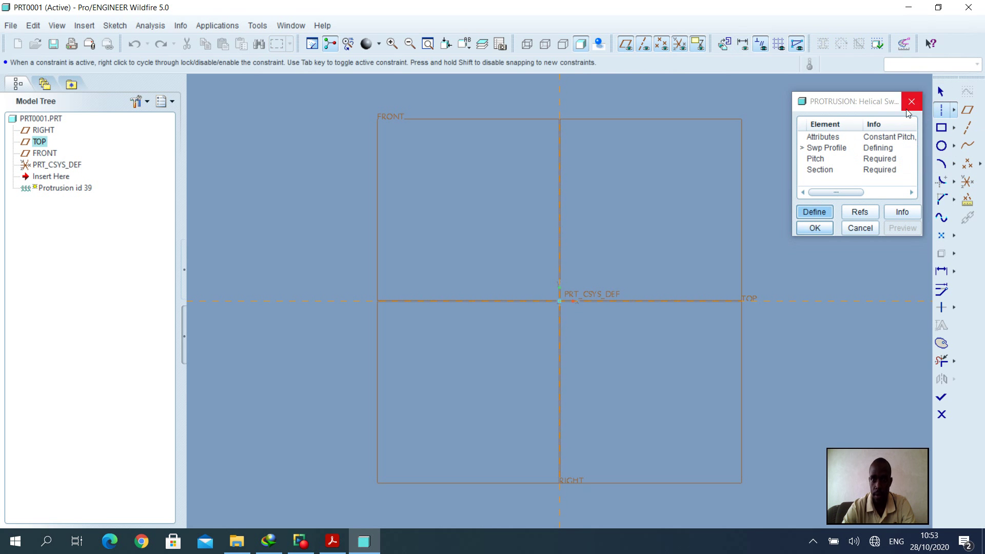
pyautogui.click(559, 174)
pyautogui.click(559, 272)
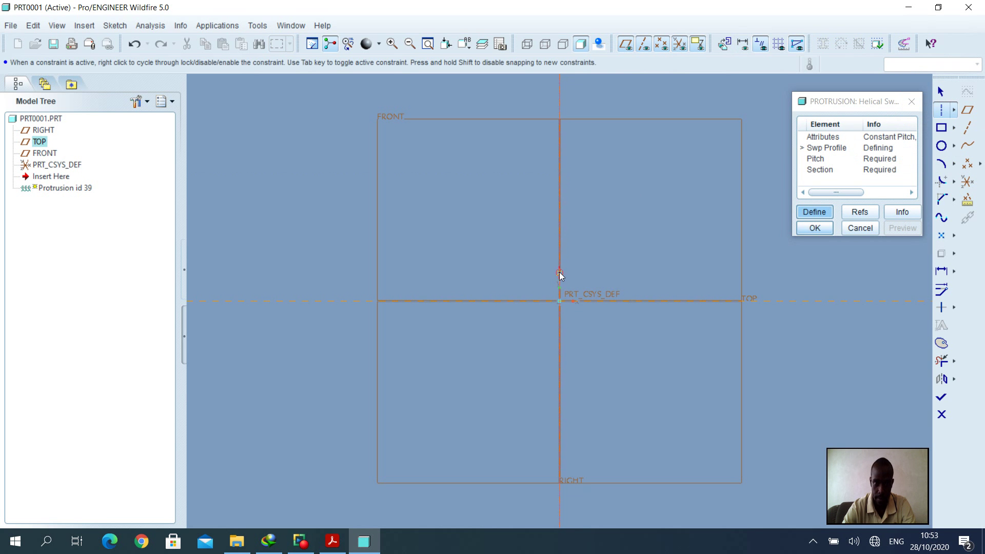
pyautogui.click(491, 301)
pyautogui.click(653, 301)
pyautogui.middleClick(645, 208)
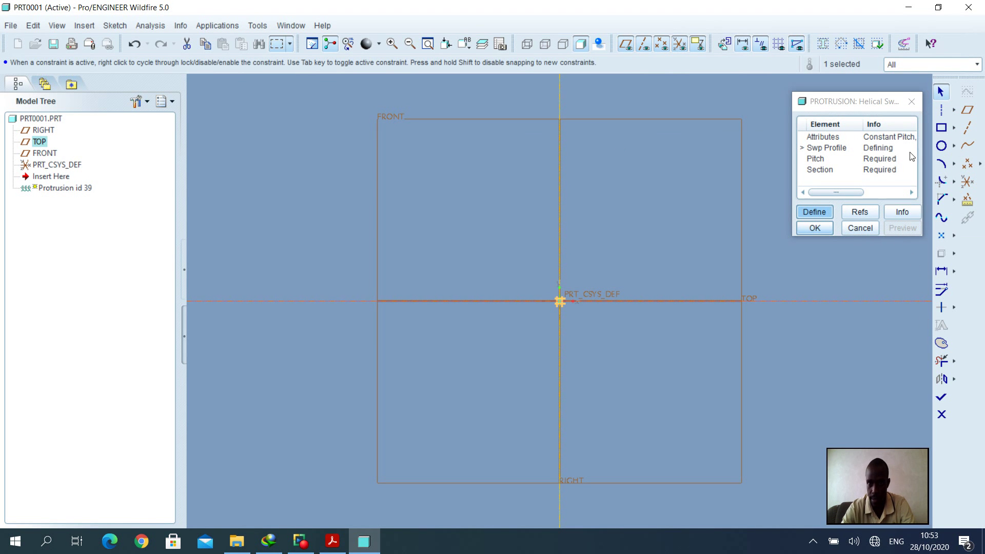
# - Sketch a vertical line about 197 mm long, about 78 mm right of the vertical centerline and about 18 mm above the horizontal one
pyautogui.click(955, 111)
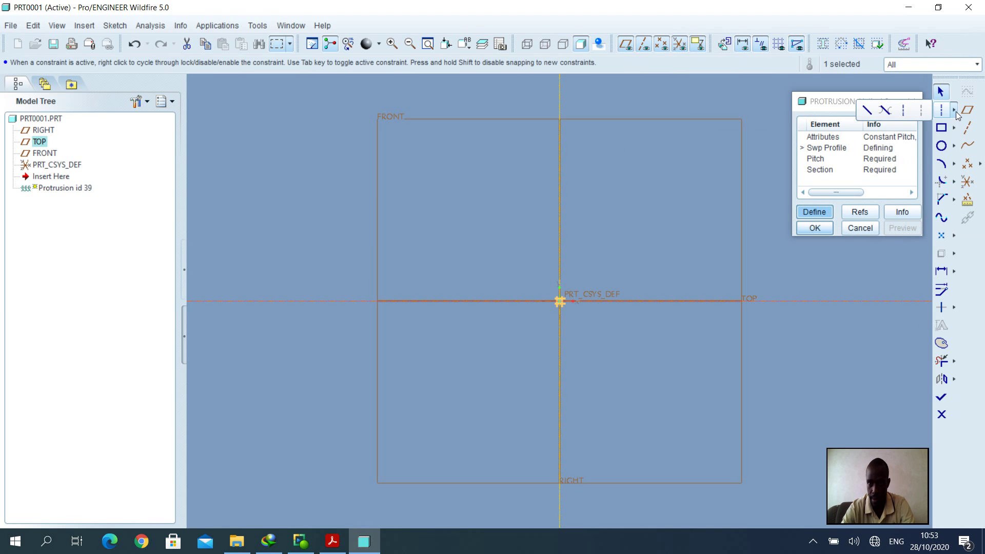
pyautogui.click(868, 111)
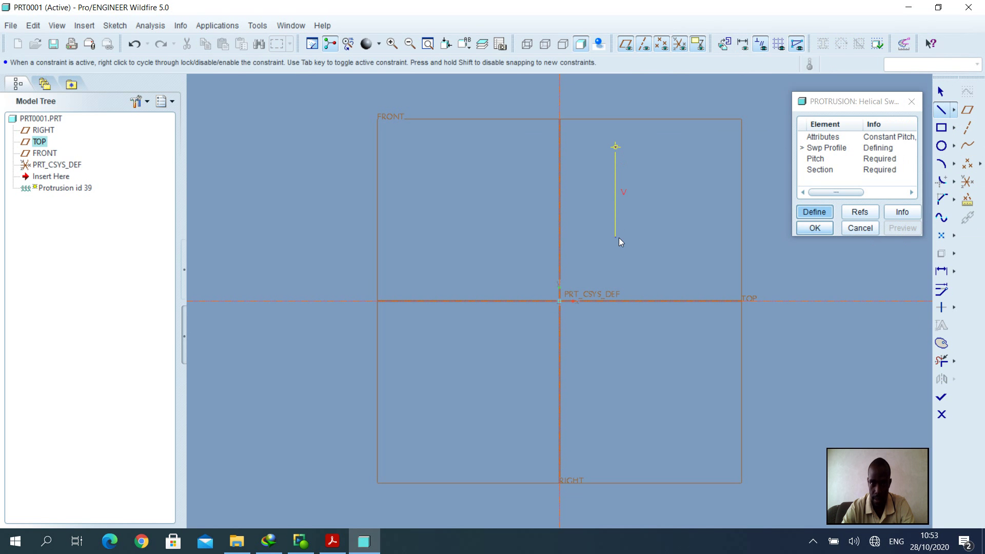
pyautogui.click(616, 287)
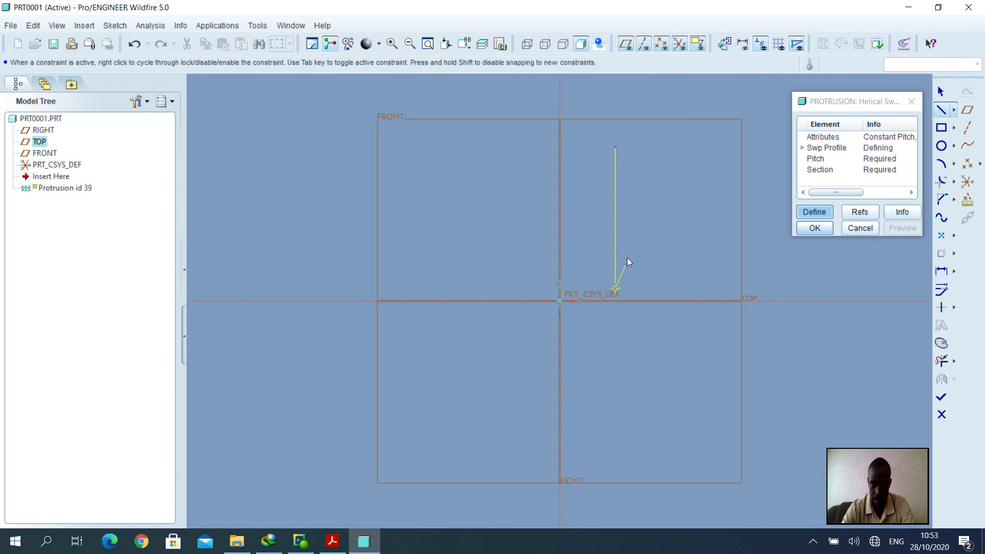
pyautogui.middleClick(658, 169)
pyautogui.middleClick(645, 195)
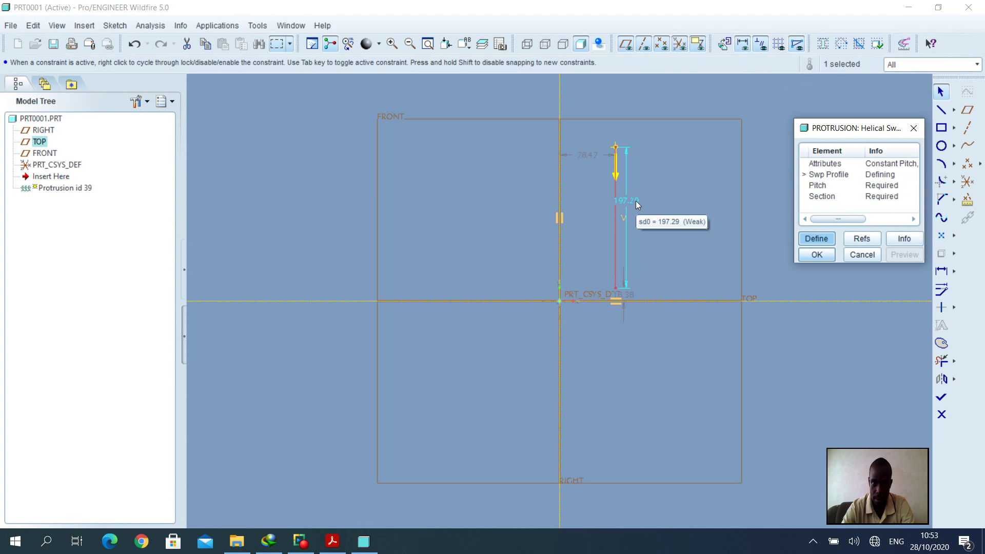
# - Open all three sketch dimensions for modification together and set the vertical line's length to 200 mm
pyautogui.moveTo(577, 137); pyautogui.dragTo(675, 333)
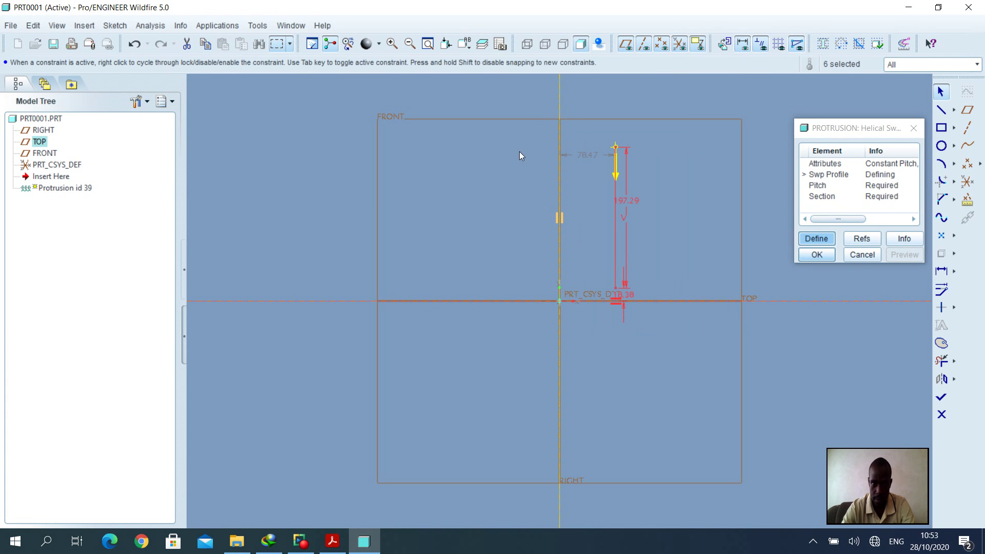
pyautogui.keyDown('ctrl'); pyautogui.click(683, 301); pyautogui.keyUp('ctrl')
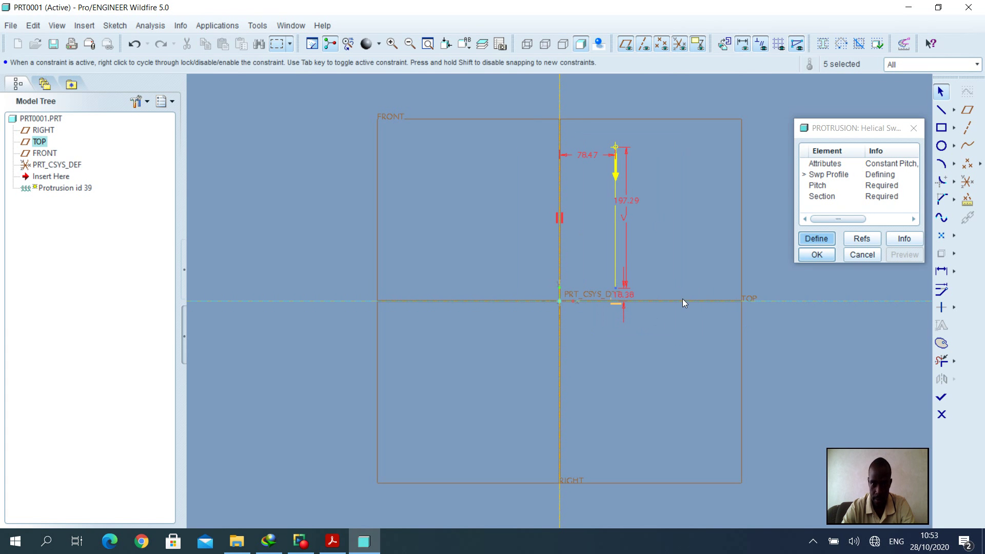
pyautogui.click(941, 289)
pyautogui.click(814, 311)
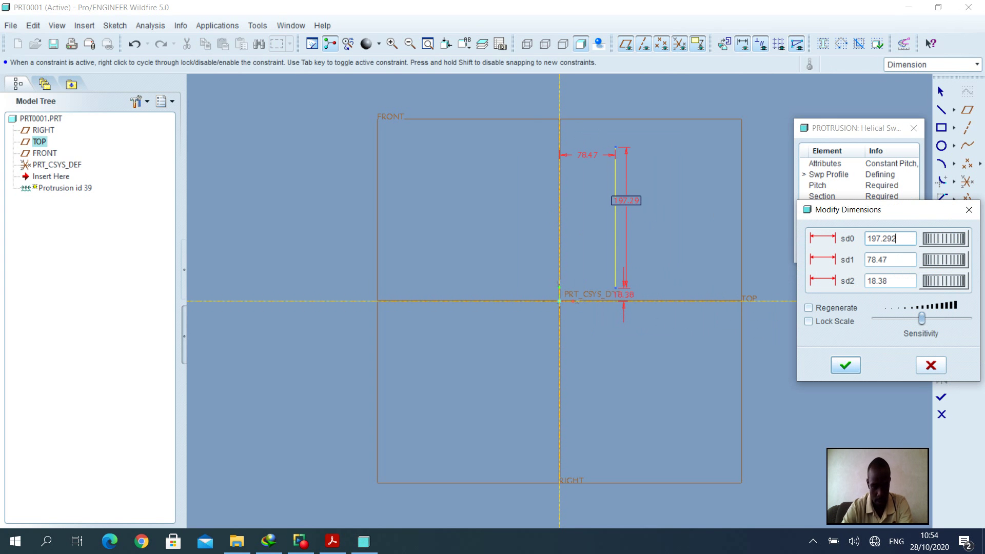
pyautogui.write('2')
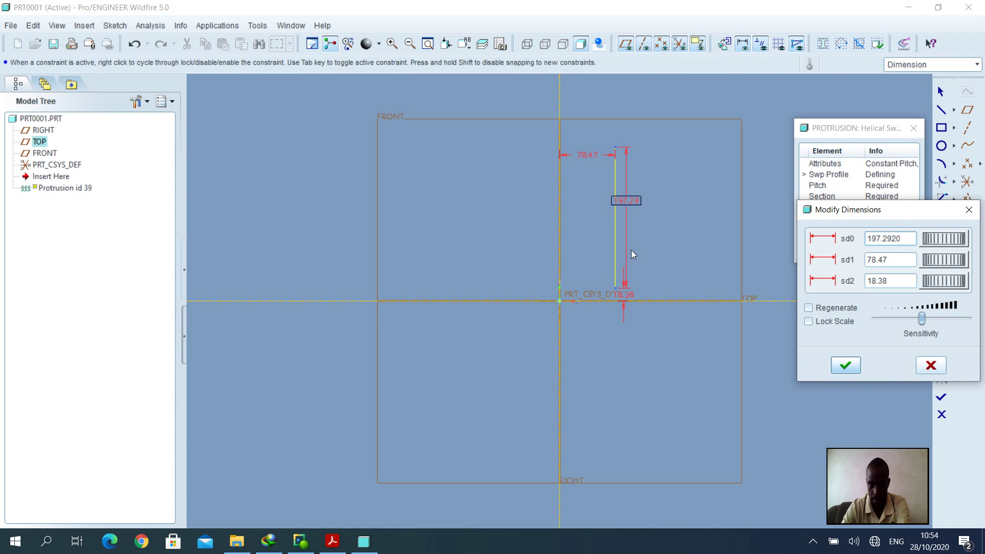
pyautogui.press('BackSpace')
pyautogui.press('BackSpace')
pyautogui.press('BackSpace')
pyautogui.press('BackSpace')
pyautogui.press('BackSpace')
pyautogui.press('BackSpace')
pyautogui.press('BackSpace')
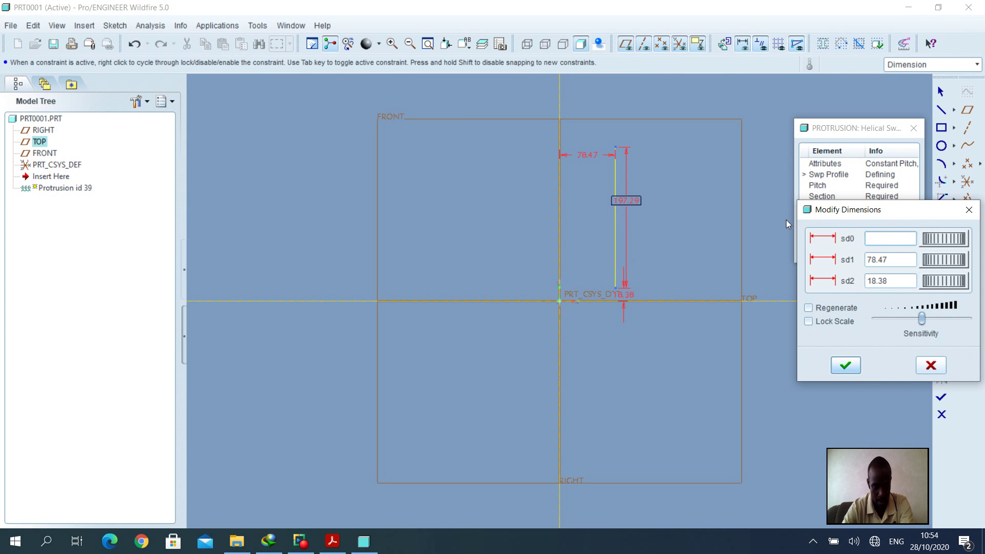
pyautogui.write('200')
pyautogui.press('Tab')
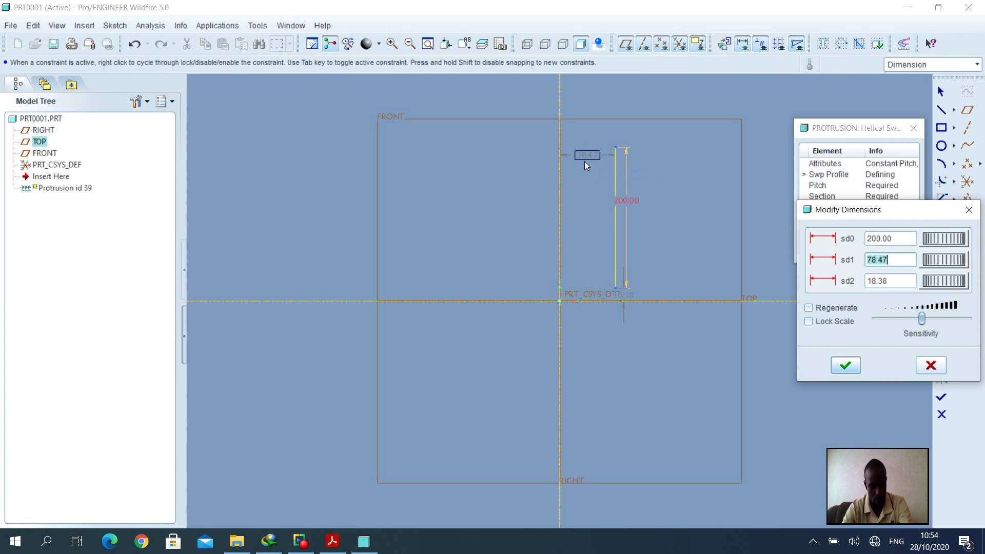
# - Set the line's distance from the vertical centerline to 20 mm and from the horizontal one to 10 mm, and finish the profile sketch
pyautogui.write('20')
pyautogui.press('Return')
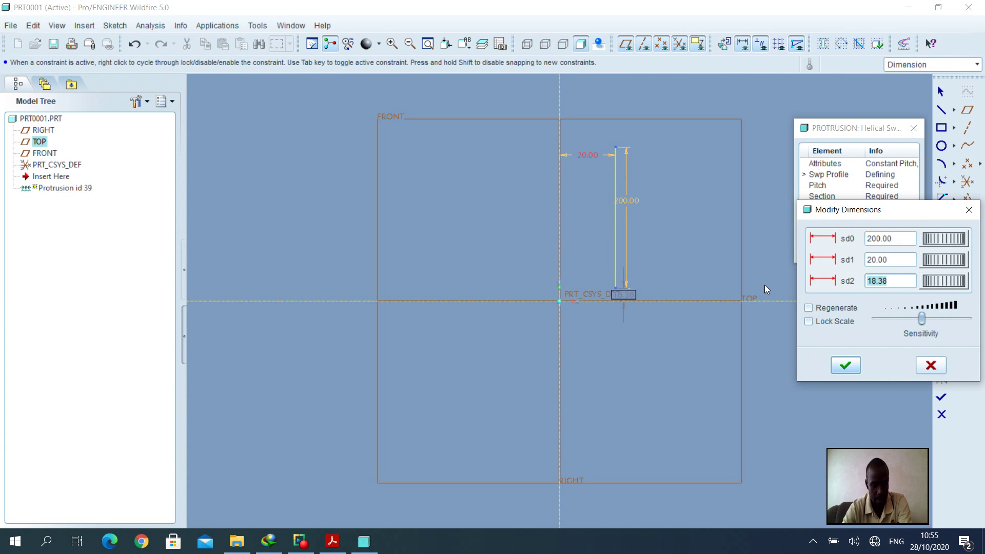
pyautogui.write('10')
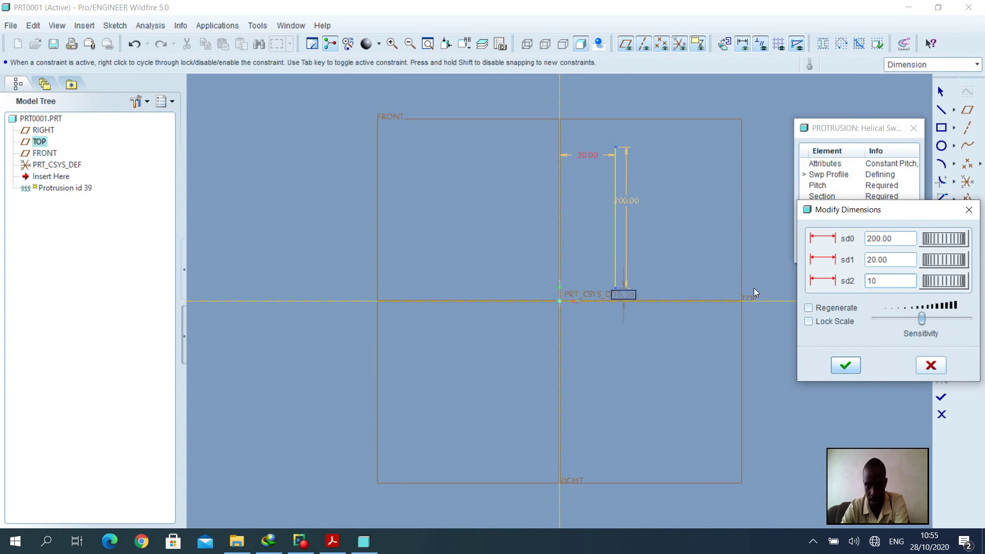
pyautogui.press('Tab')
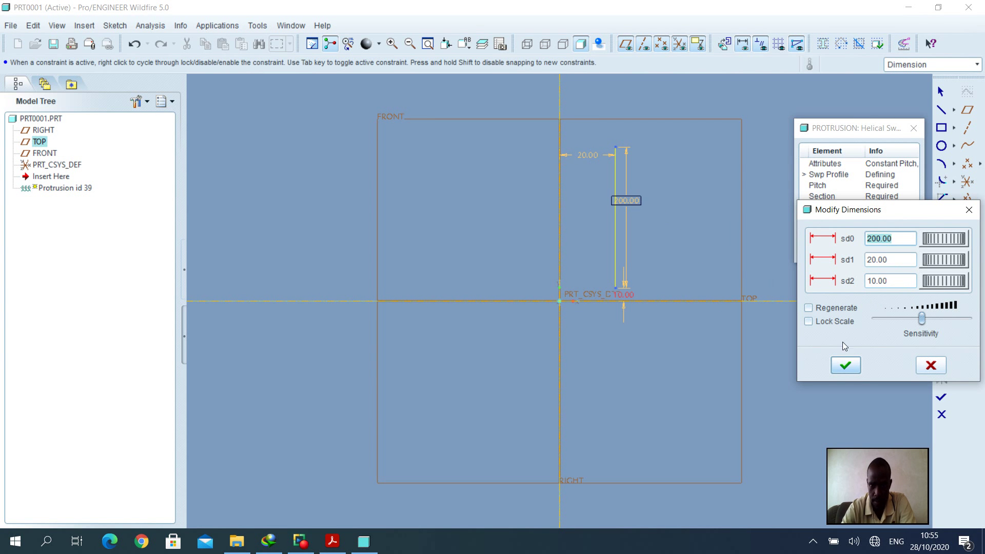
pyautogui.click(846, 365)
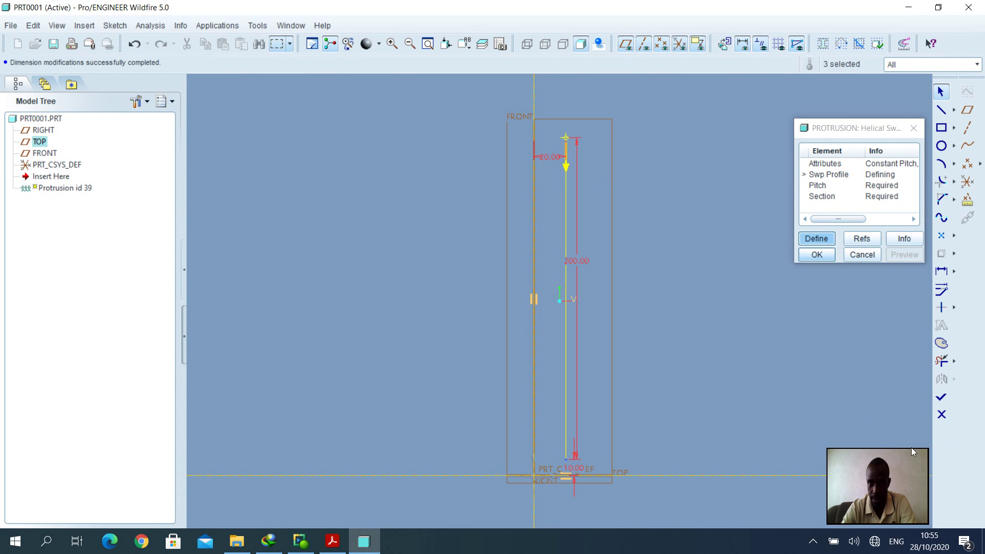
pyautogui.click(941, 398)
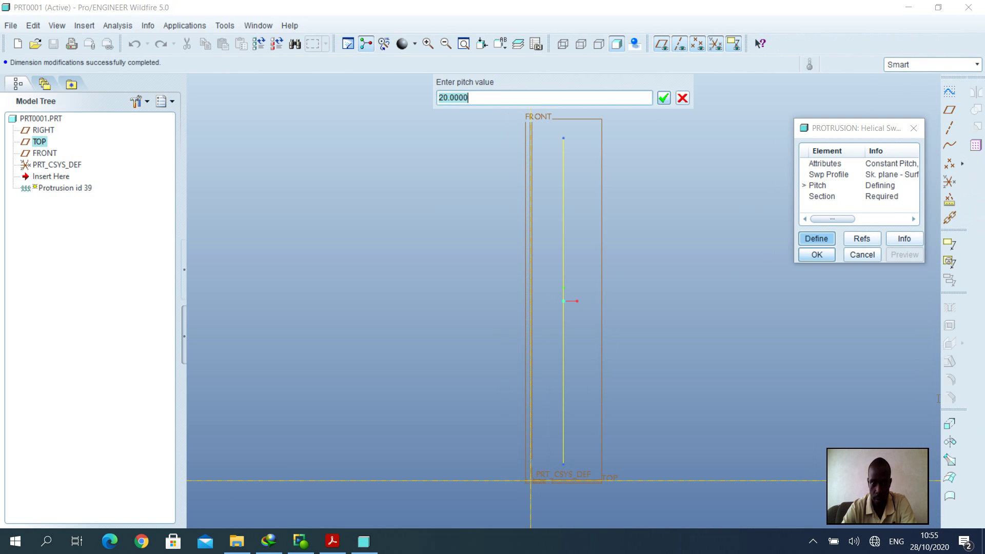
# - Set the helix pitch to 10 mm and sketch a circle about 27 mm in diameter centred on the profile line's starting end
pyautogui.write('10')
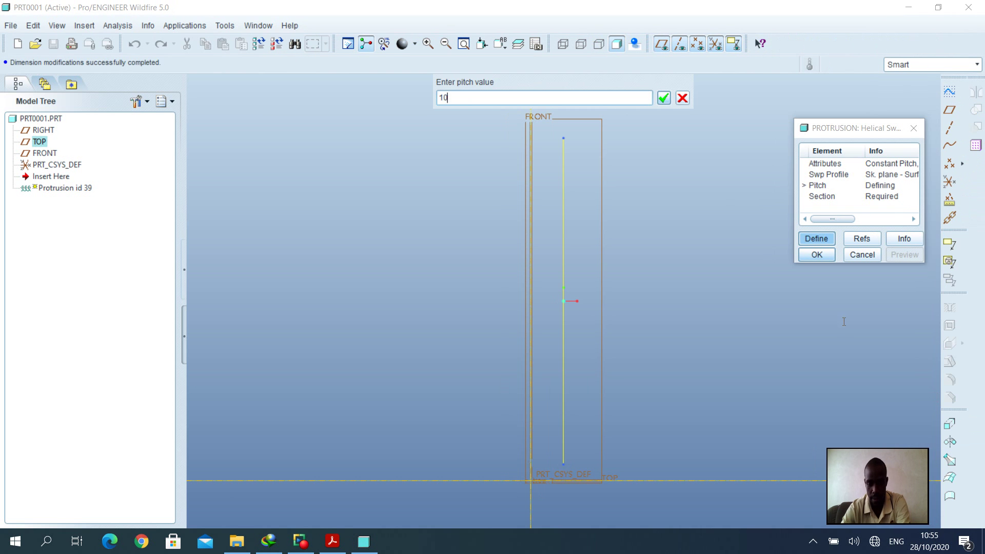
pyautogui.press('Return')
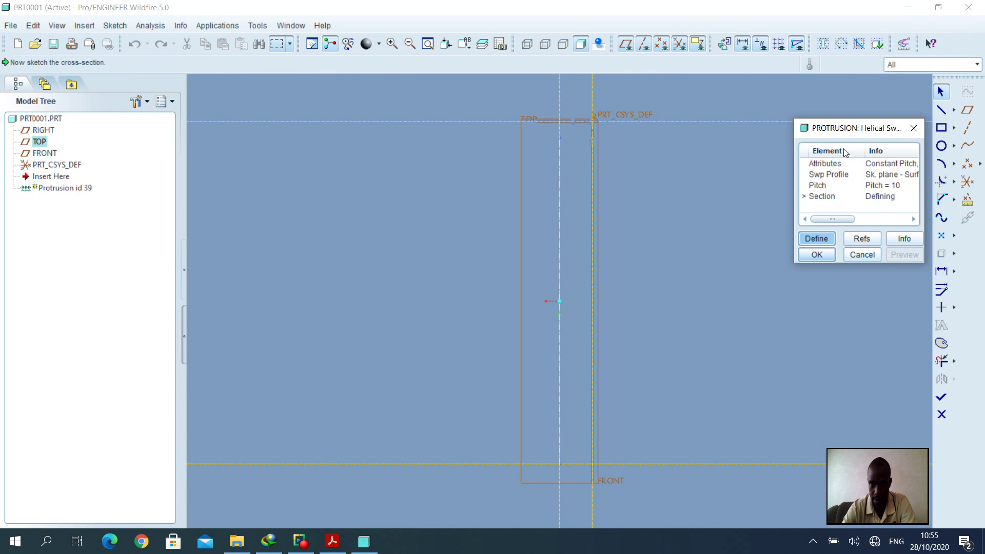
pyautogui.moveTo(854, 132); pyautogui.dragTo(862, 138)
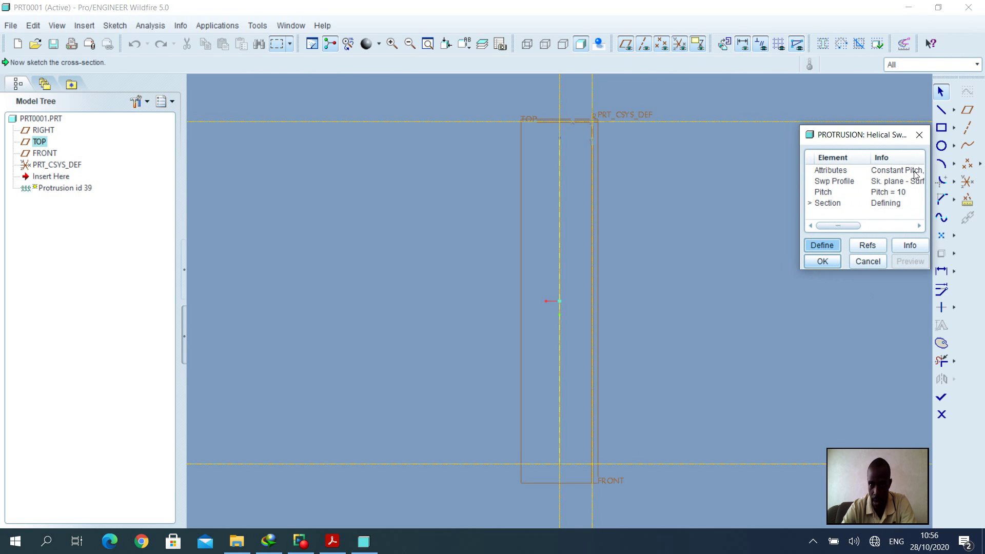
pyautogui.click(942, 146)
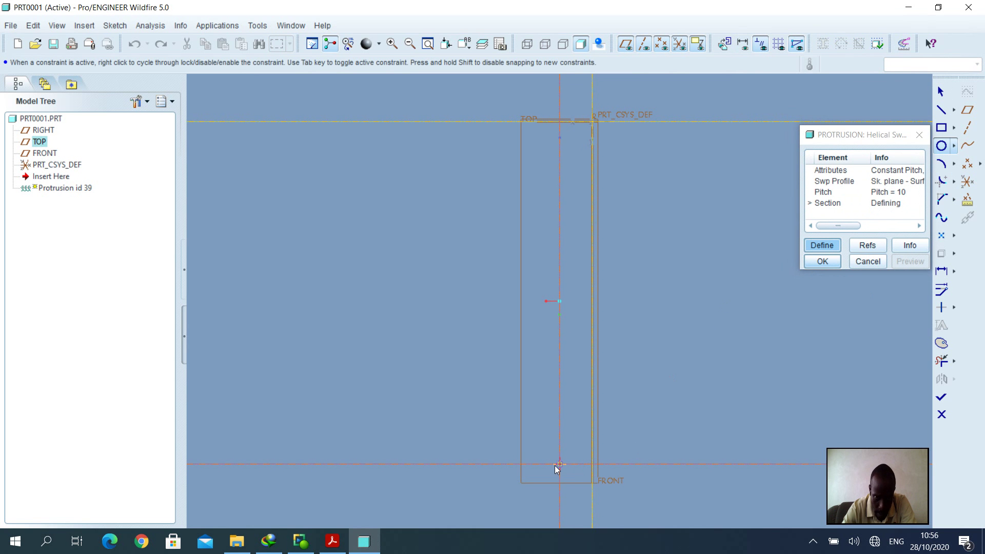
pyautogui.click(577, 450)
pyautogui.middleClick(582, 392)
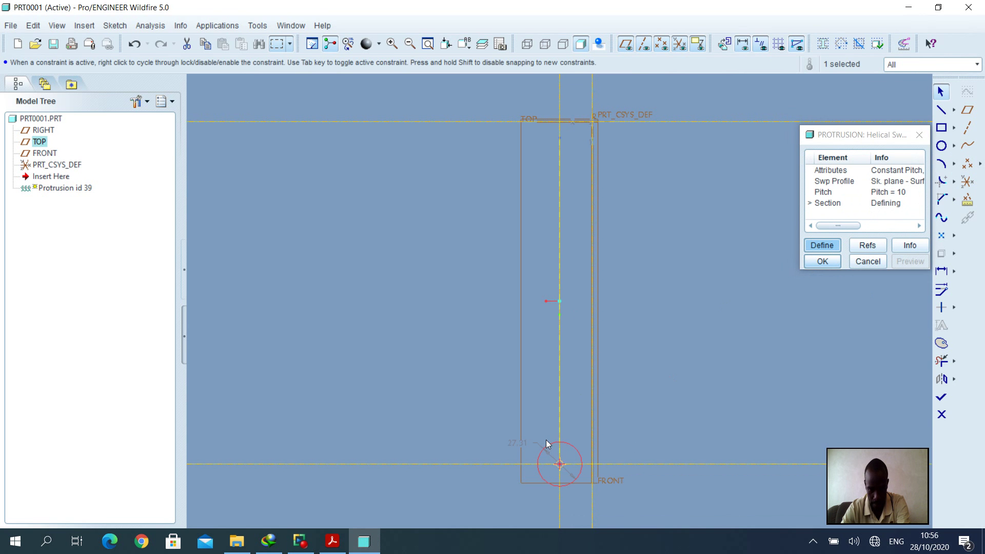
# - Set the cross-section circle's diameter to 10 mm and finish the section sketch
pyautogui.doubleClick(515, 443)
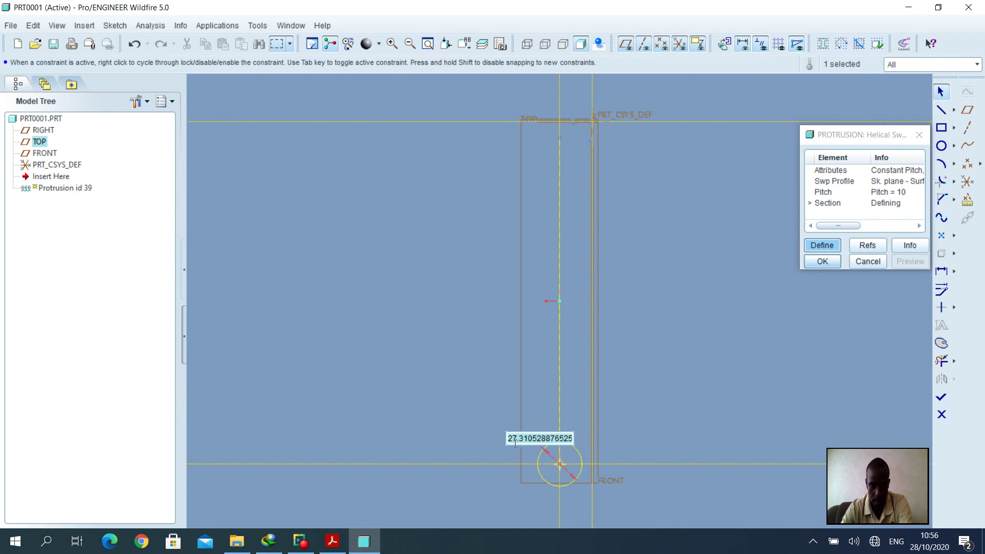
pyautogui.write('10')
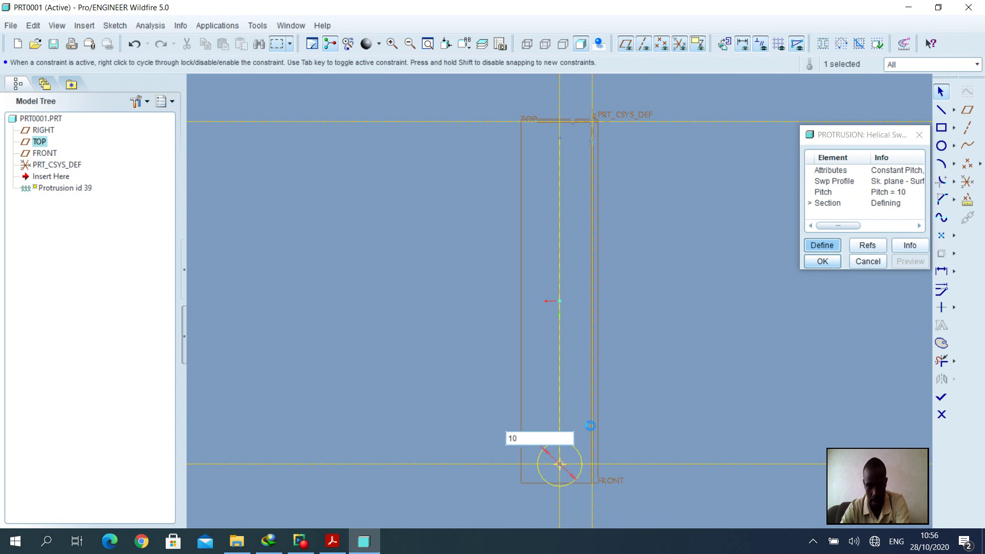
pyautogui.press('Return')
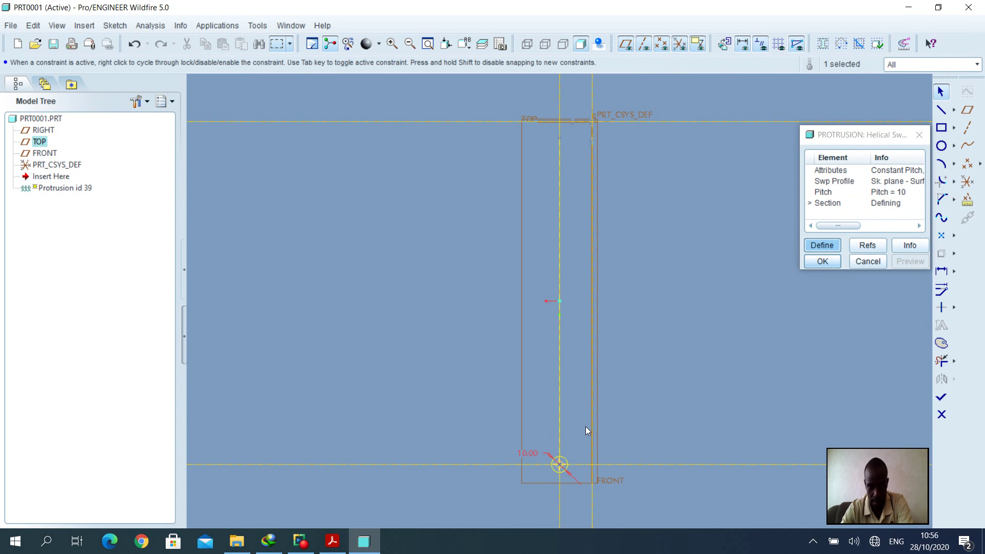
pyautogui.click(831, 262)
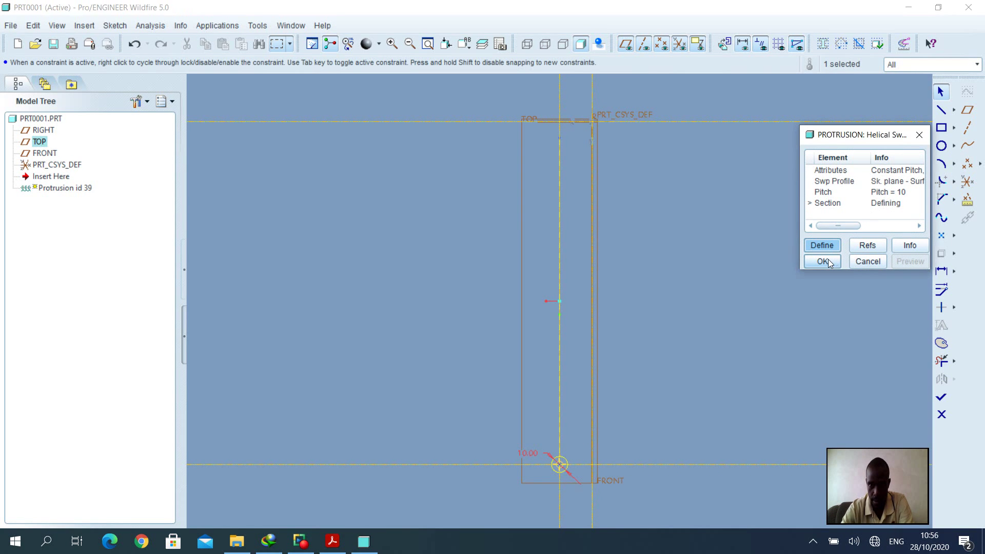
pyautogui.click(942, 398)
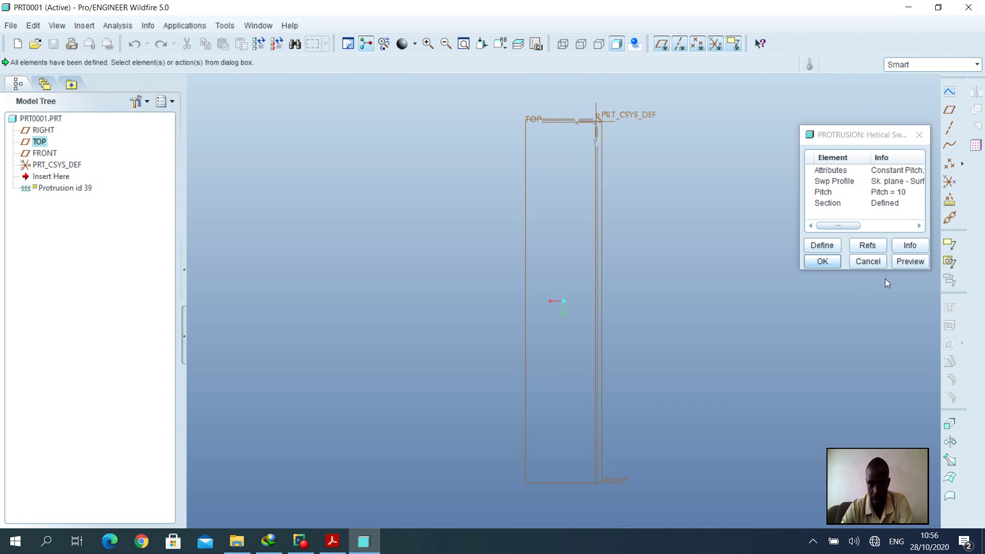
# - Preview the helical sweep protrusion from several angles and complete the feature
pyautogui.click(911, 262)
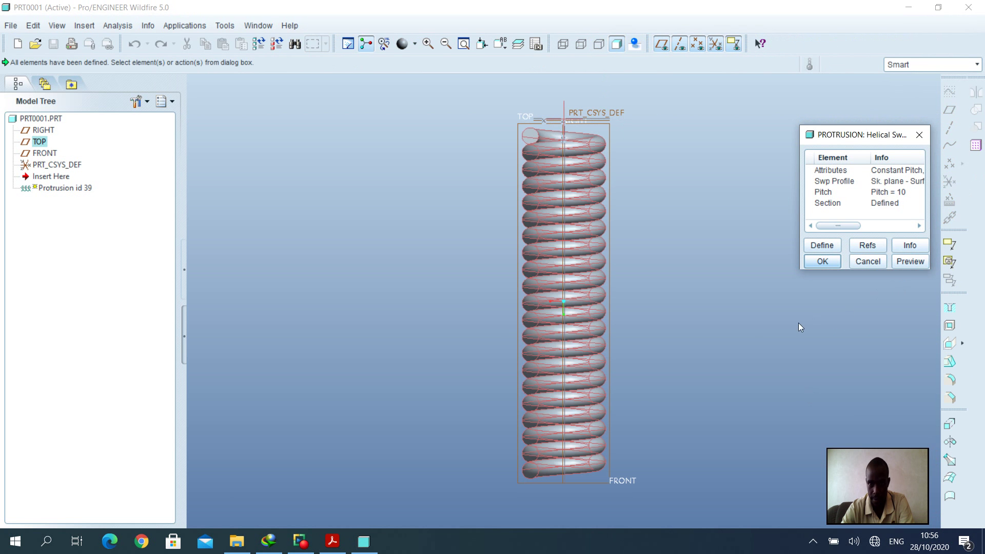
pyautogui.moveTo(573, 233)
pyautogui.mouseDown(button='middle')
pyautogui.moveTo(594, 258)
pyautogui.moveTo(574, 252)
pyautogui.moveTo(508, 272)
pyautogui.moveTo(589, 236)
pyautogui.moveTo(563, 264)
pyautogui.moveTo(667, 214)
pyautogui.moveTo(650, 230)
pyautogui.mouseUp(button='middle')
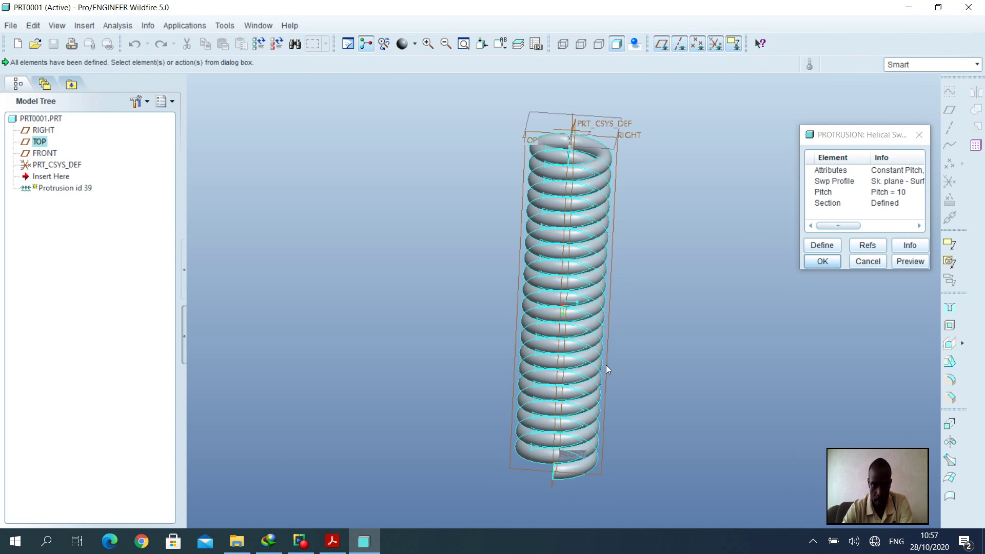
pyautogui.moveTo(630, 356)
pyautogui.mouseDown(button='middle')
pyautogui.moveTo(633, 341)
pyautogui.moveTo(619, 351)
pyautogui.mouseUp(button='middle')
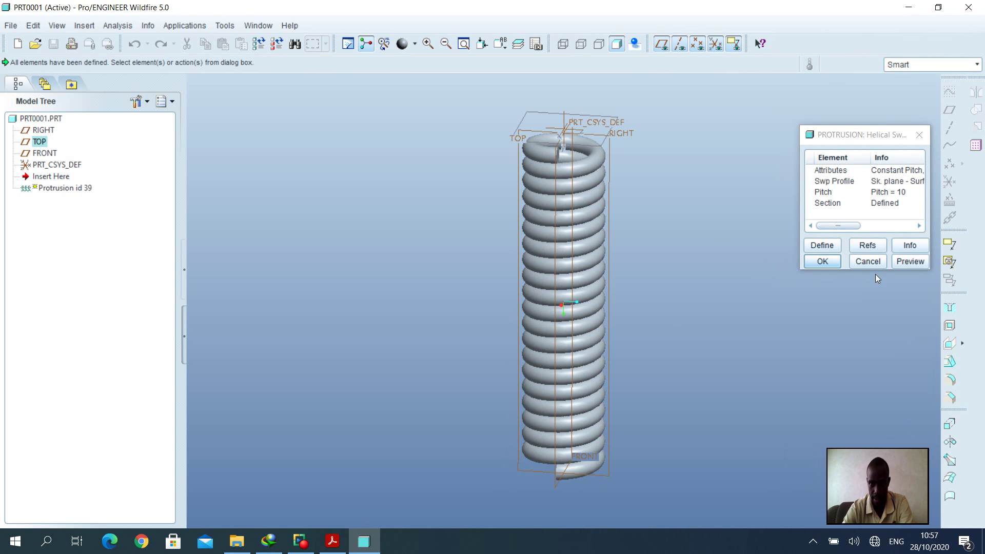
pyautogui.click(822, 262)
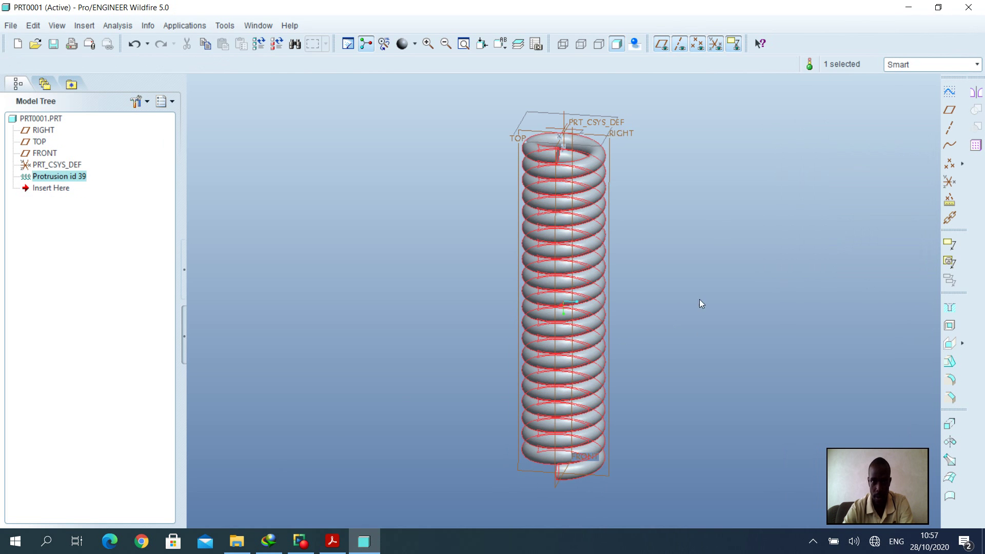
pyautogui.moveTo(609, 307)
pyautogui.mouseDown(button='middle')
pyautogui.moveTo(607, 363)
pyautogui.moveTo(559, 328)
pyautogui.moveTo(499, 321)
pyautogui.moveTo(640, 273)
pyautogui.moveTo(614, 251)
pyautogui.mouseUp(button='middle')
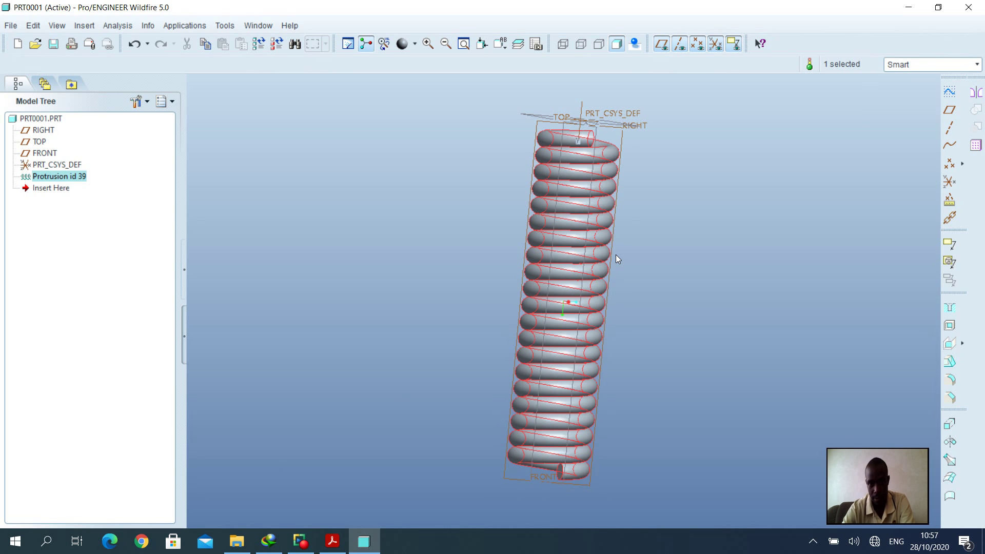
pyautogui.click(912, 481)
pyautogui.moveTo(913, 481); pyautogui.dragTo(924, 483)
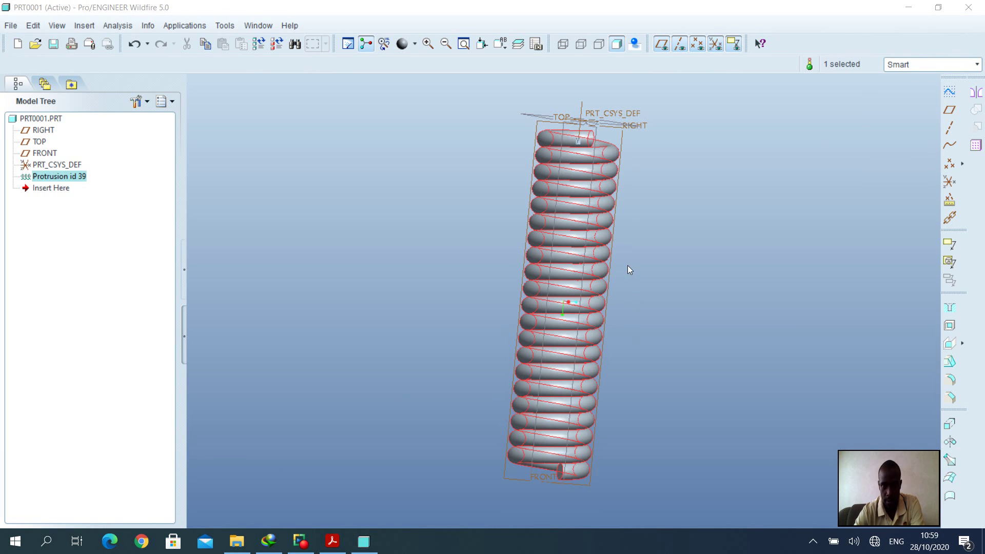
pyautogui.moveTo(629, 269); pyautogui.dragTo(562, 274, button='middle')
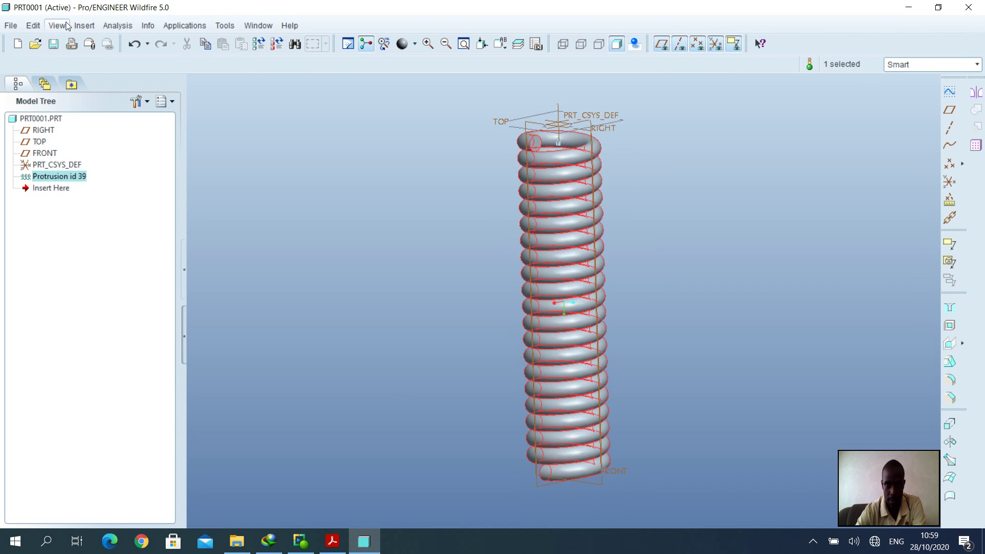
# - Create a new solid part prt0002 from the mmns_part_solid template instead of the default one, and maximize its window
pyautogui.click(18, 44)
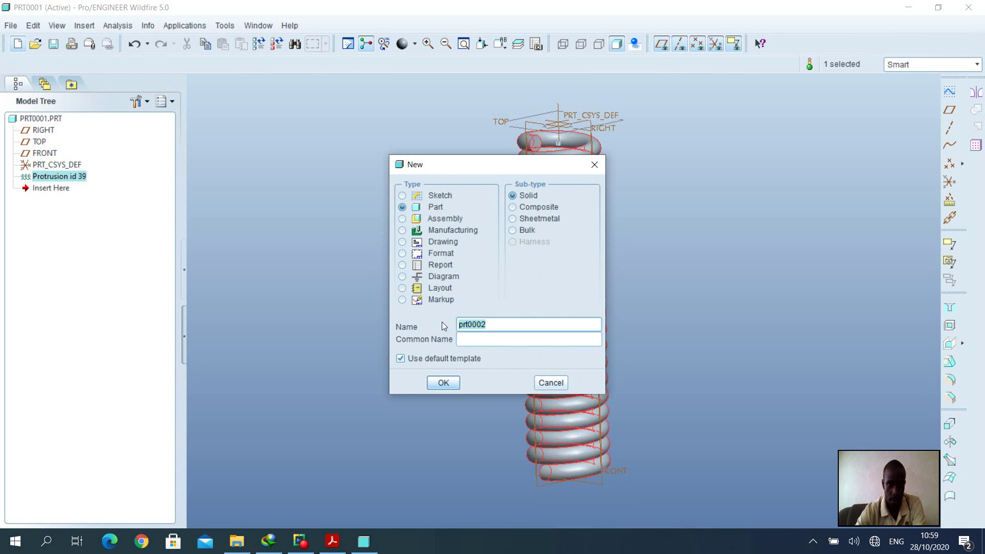
pyautogui.click(401, 360)
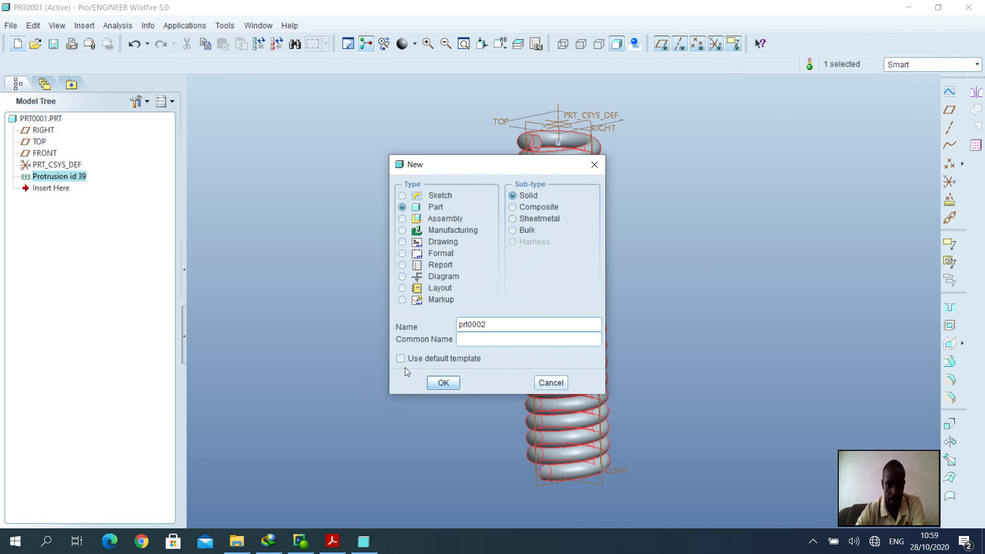
pyautogui.click(455, 382)
pyautogui.click(435, 209)
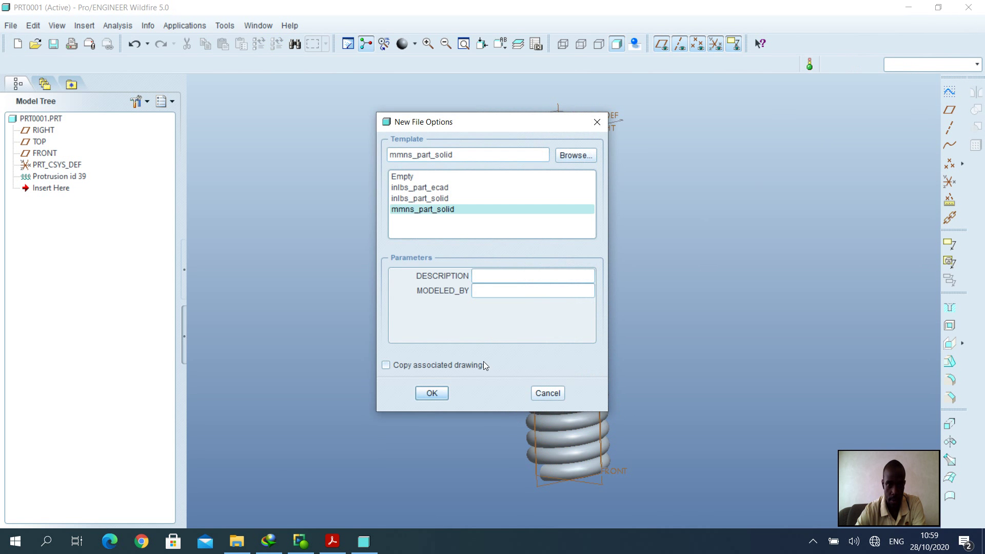
pyautogui.click(434, 395)
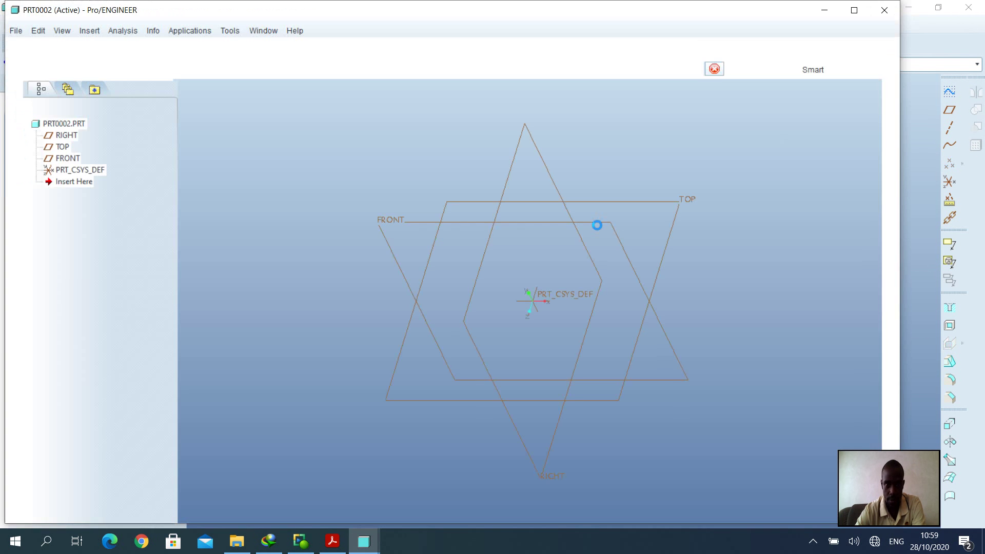
pyautogui.click(853, 10)
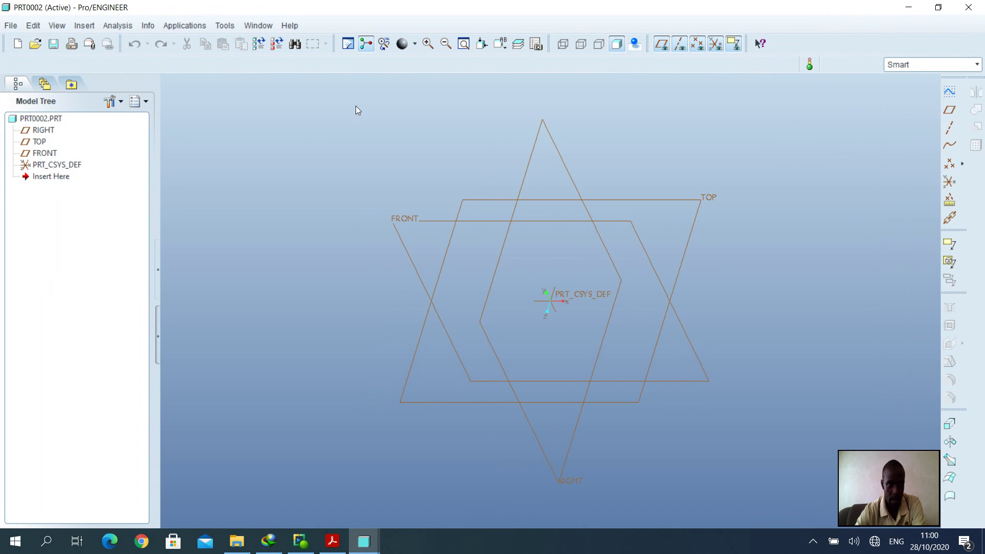
# - Start a helical sweep protrusion with constant pitch, through-axis and right-handed attributes
pyautogui.click(94, 27)
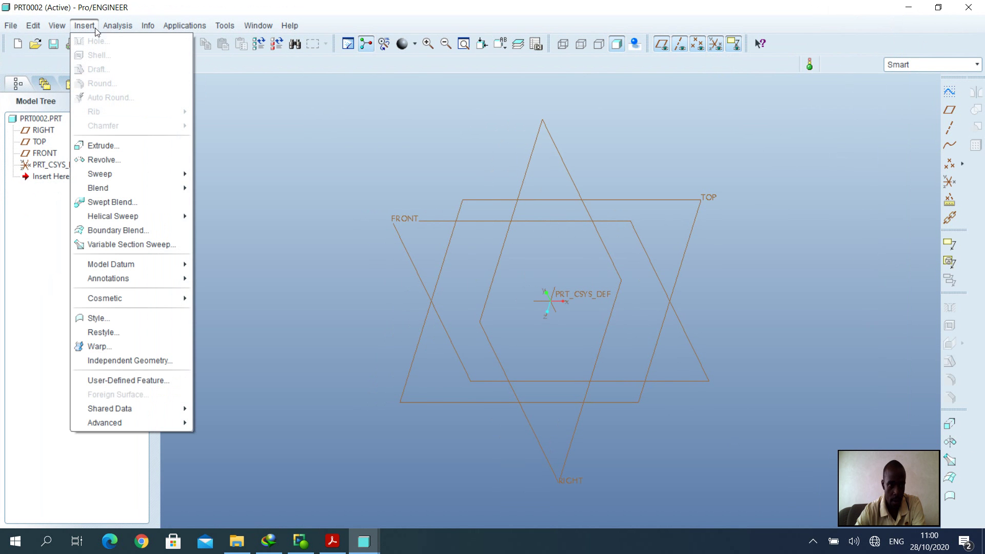
pyautogui.moveTo(138, 216)
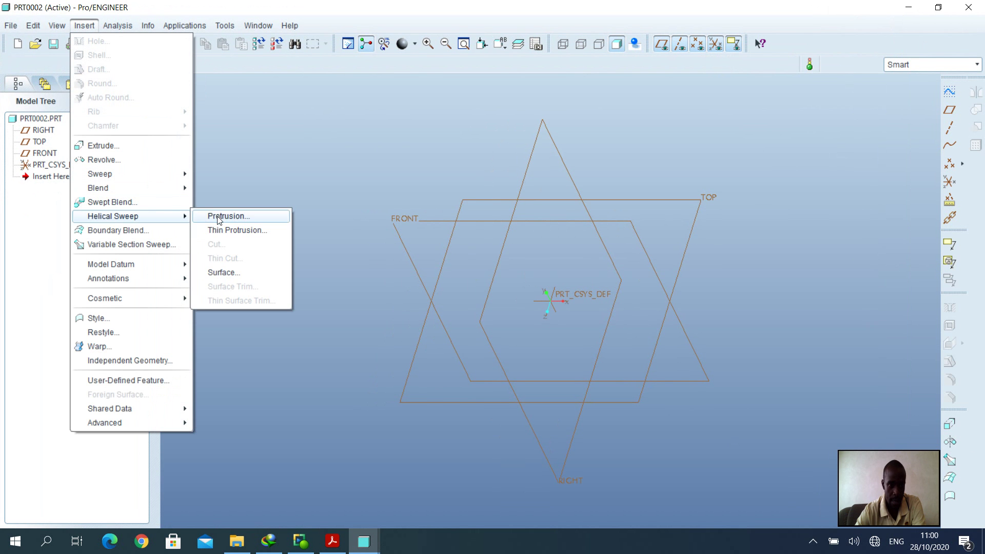
pyautogui.click(246, 220)
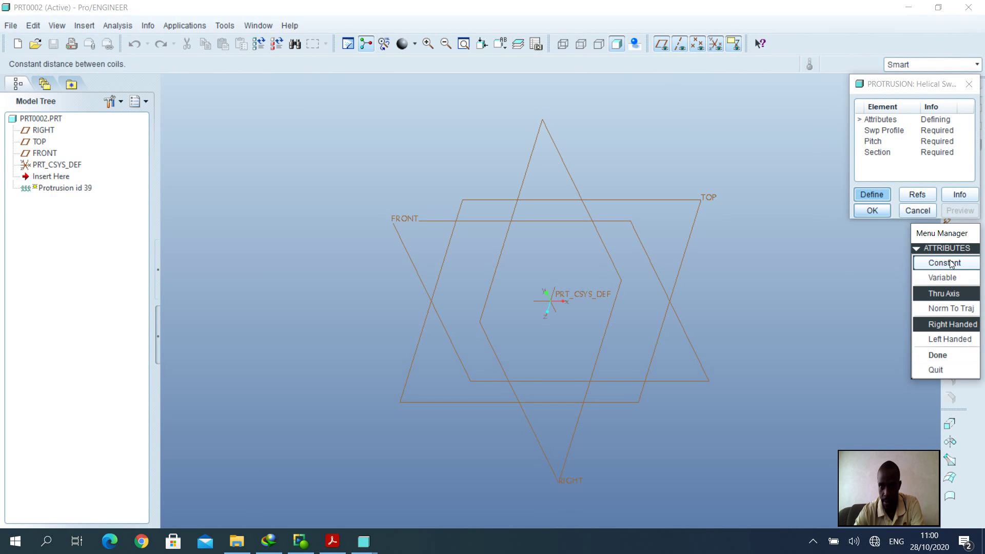
pyautogui.click(966, 329)
pyautogui.click(943, 355)
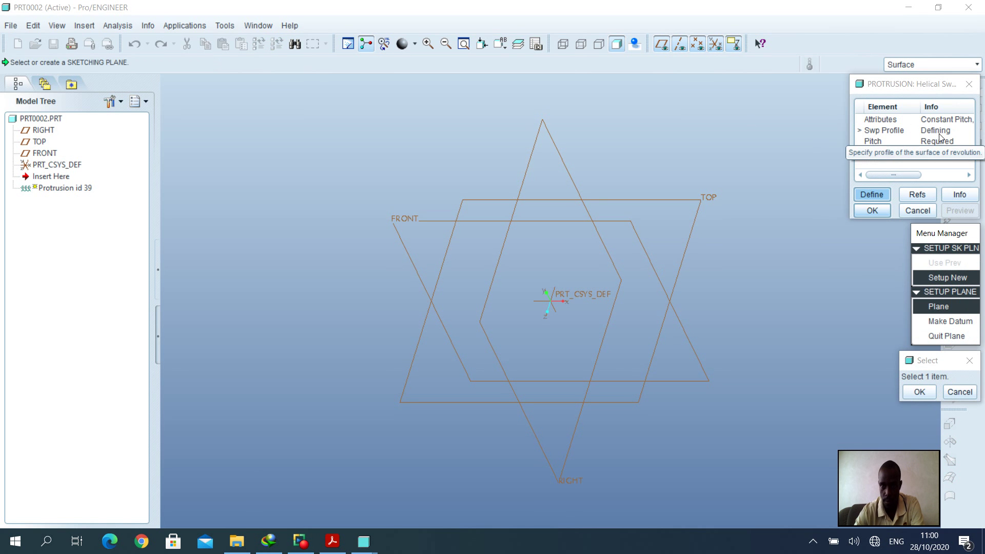
# - Set FRONT as the sweep profile's sketching plane with its default viewing direction and the TOP plane as the top reference
pyautogui.click(414, 219)
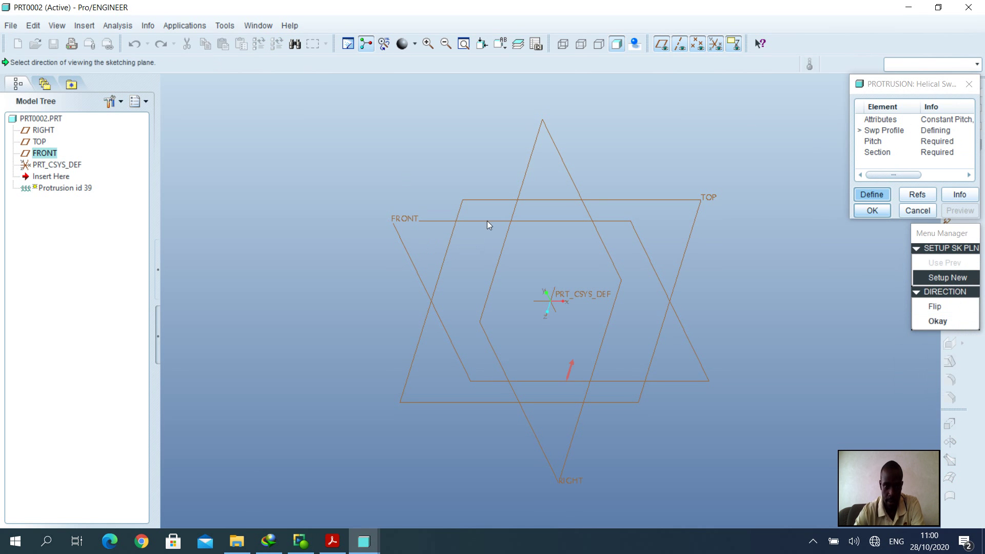
pyautogui.click(944, 322)
pyautogui.click(948, 313)
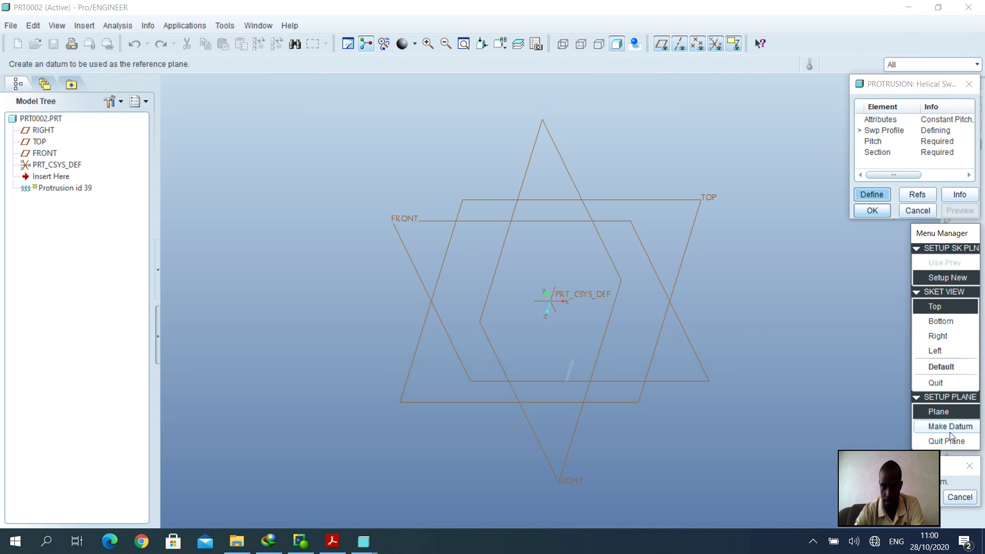
pyautogui.moveTo(909, 460); pyautogui.dragTo(860, 457)
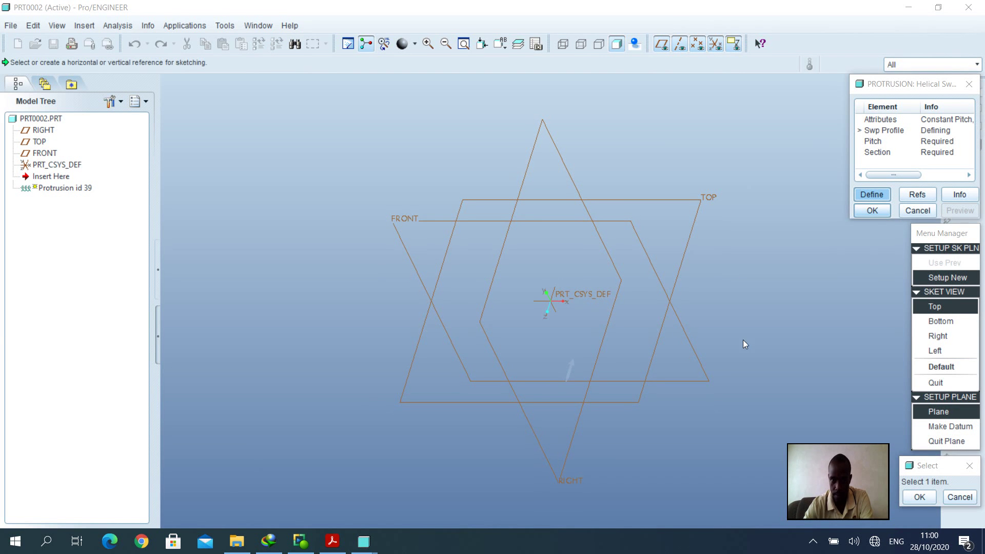
pyautogui.click(720, 203)
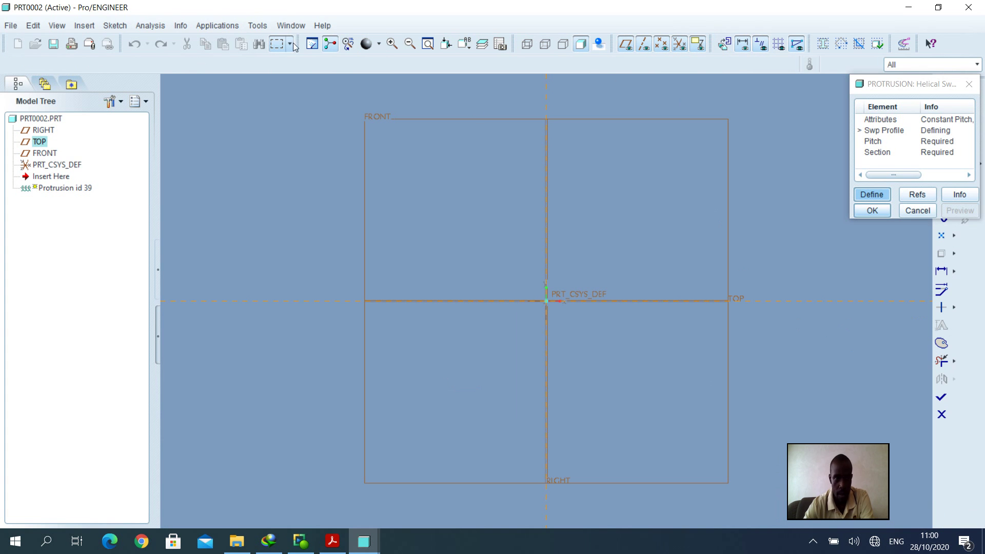
# - Sketch a slanted profile line above the horizontal reference, running downward and away from the right side of the vertical reference
pyautogui.moveTo(935, 88); pyautogui.dragTo(881, 91)
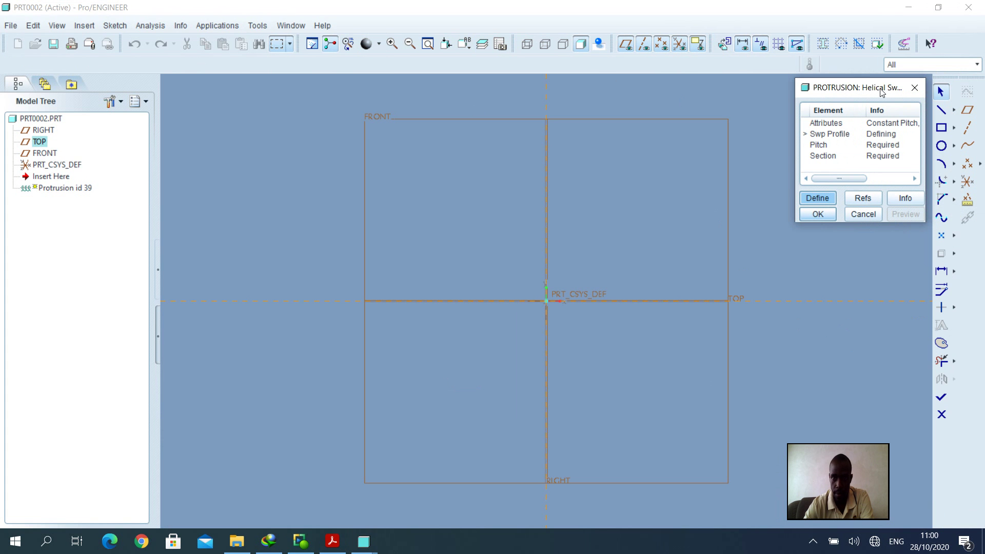
pyautogui.moveTo(852, 491); pyautogui.dragTo(891, 495)
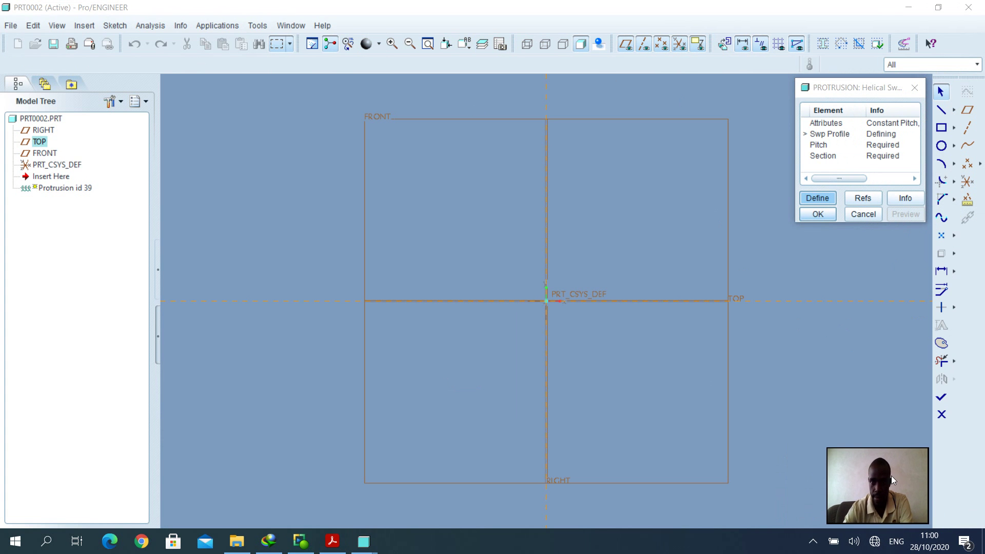
pyautogui.click(941, 109)
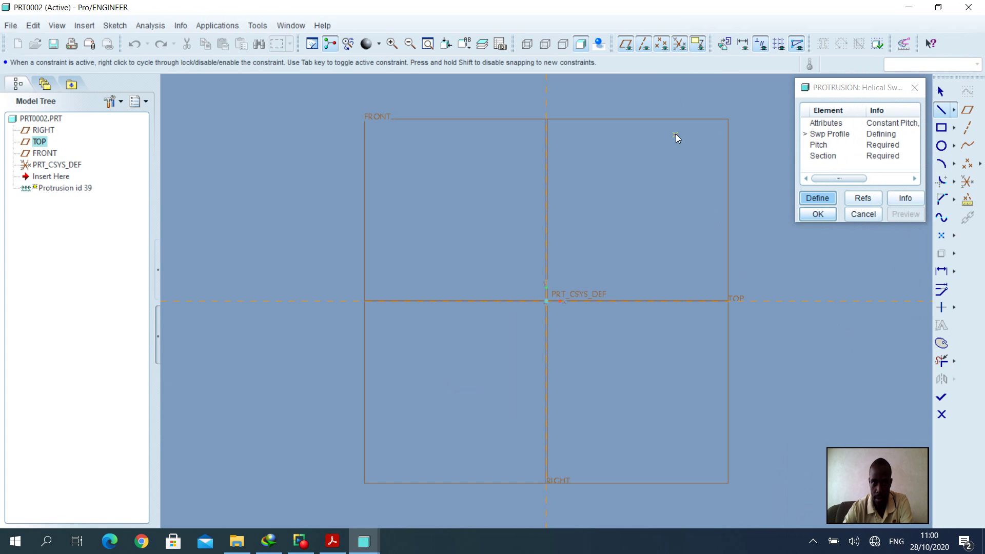
pyautogui.click(573, 150)
pyautogui.click(633, 276)
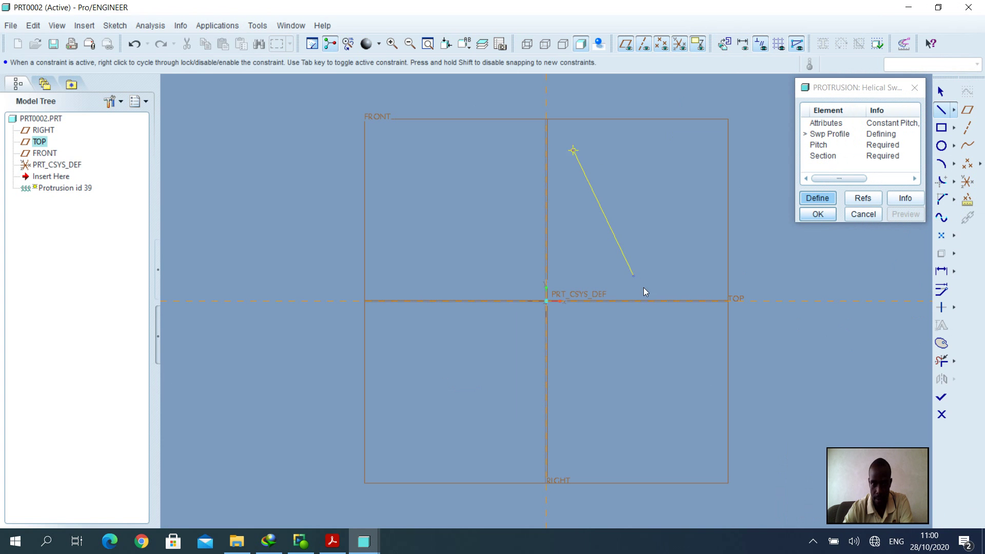
pyautogui.middleClick(659, 255)
pyautogui.click(519, 147)
pyautogui.middleClick(542, 171)
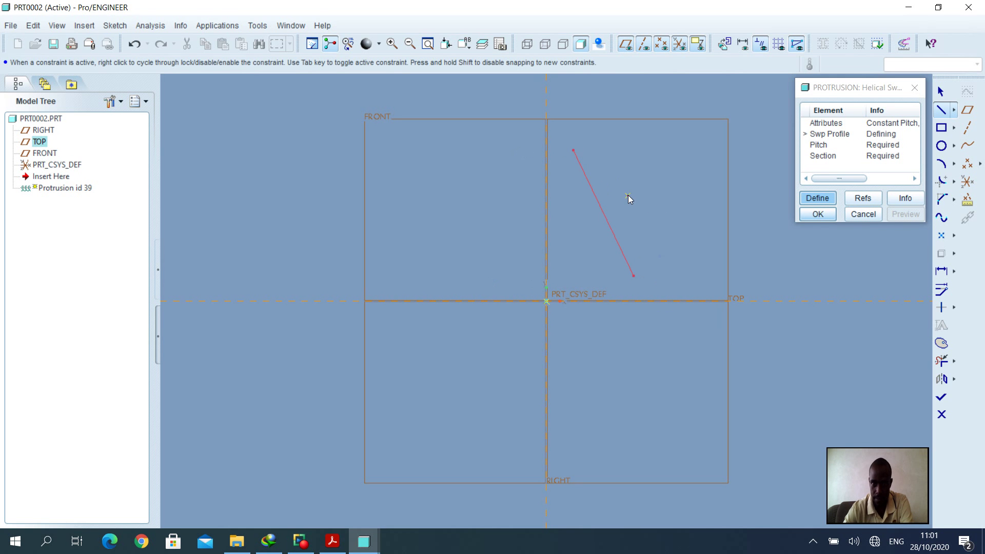
# - Finish the profile line and dimension its slanted length between the two endpoints
pyautogui.middleClick(666, 214)
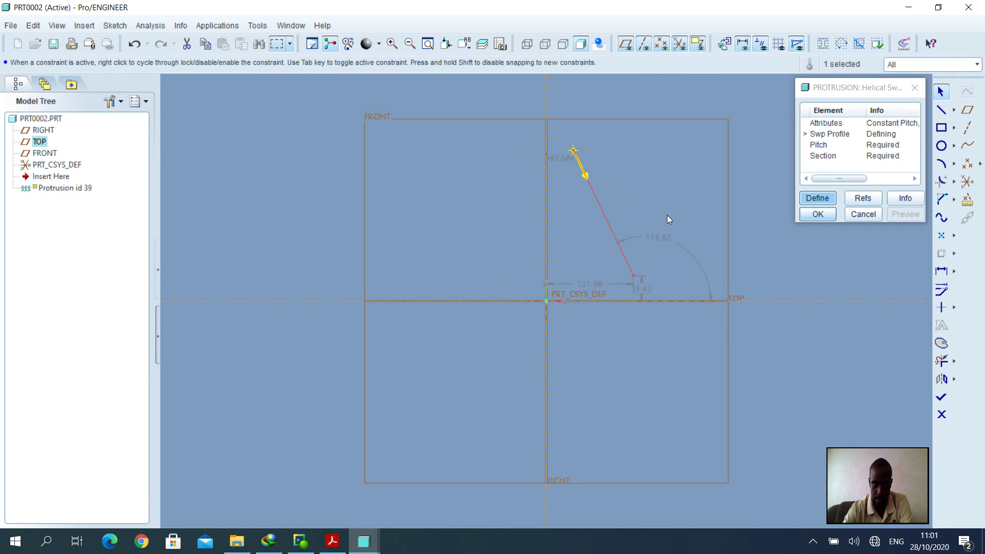
pyautogui.click(943, 294)
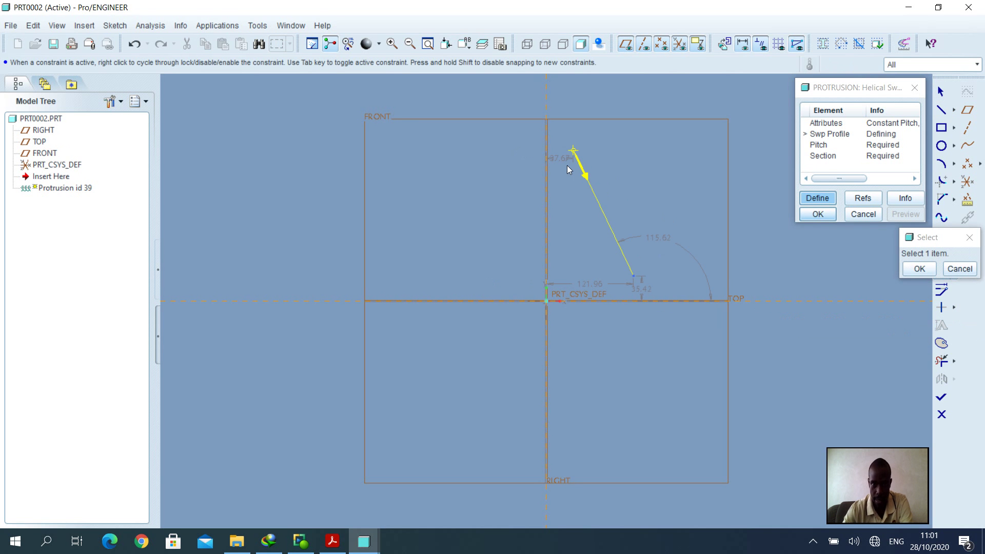
pyautogui.click(579, 162)
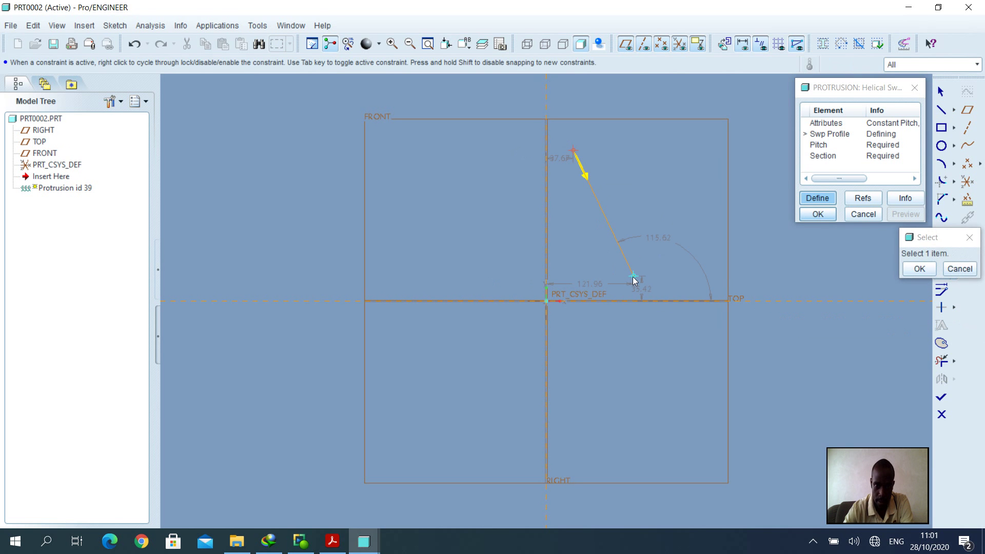
pyautogui.middleClick(578, 257)
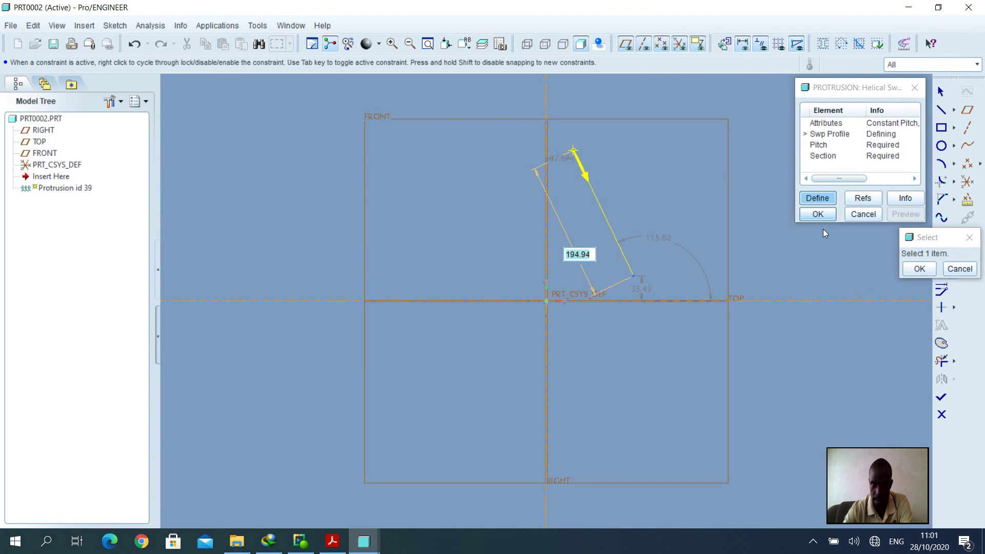
pyautogui.click(971, 271)
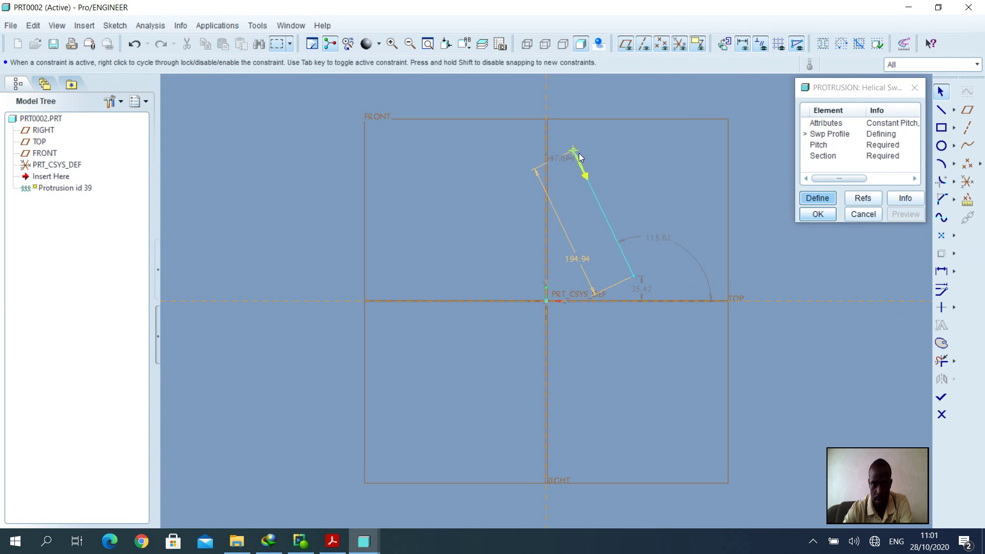
# - Try to dimension the distance between the profile line's endpoints again, then delete the duplicate dimension
pyautogui.click(942, 271)
pyautogui.click(575, 149)
pyautogui.click(635, 279)
pyautogui.middleClick(536, 278)
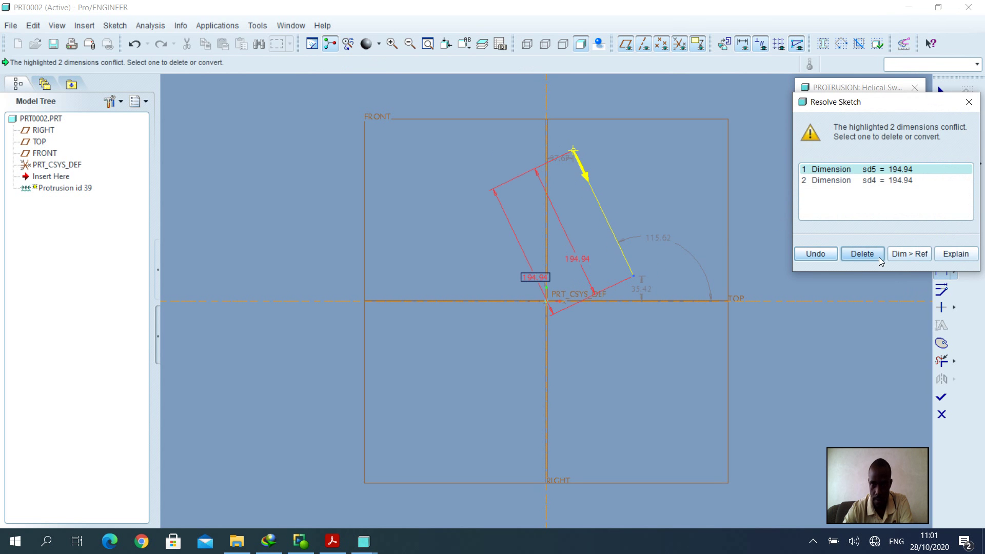
pyautogui.click(863, 255)
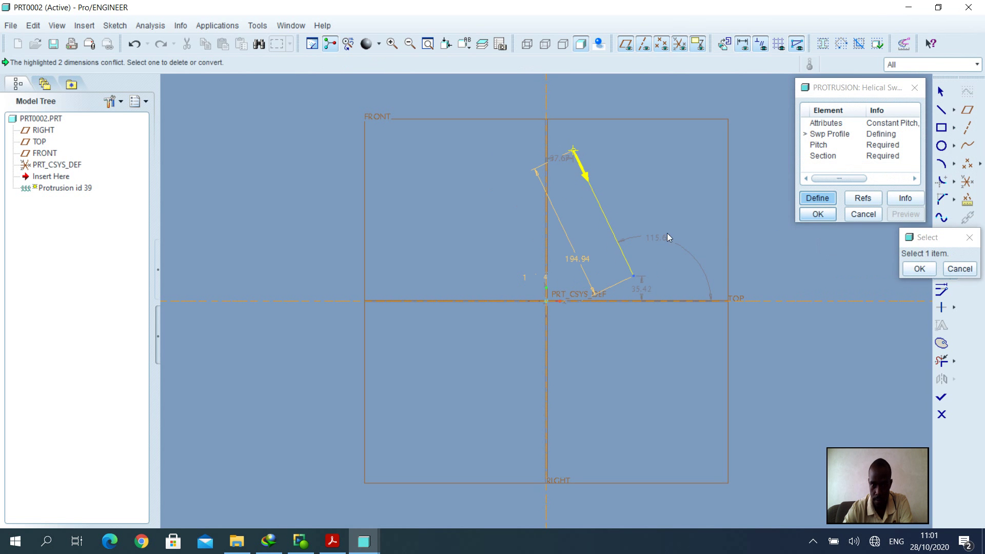
# - Delete the slanted length dimension from the profile line
pyautogui.click(583, 261)
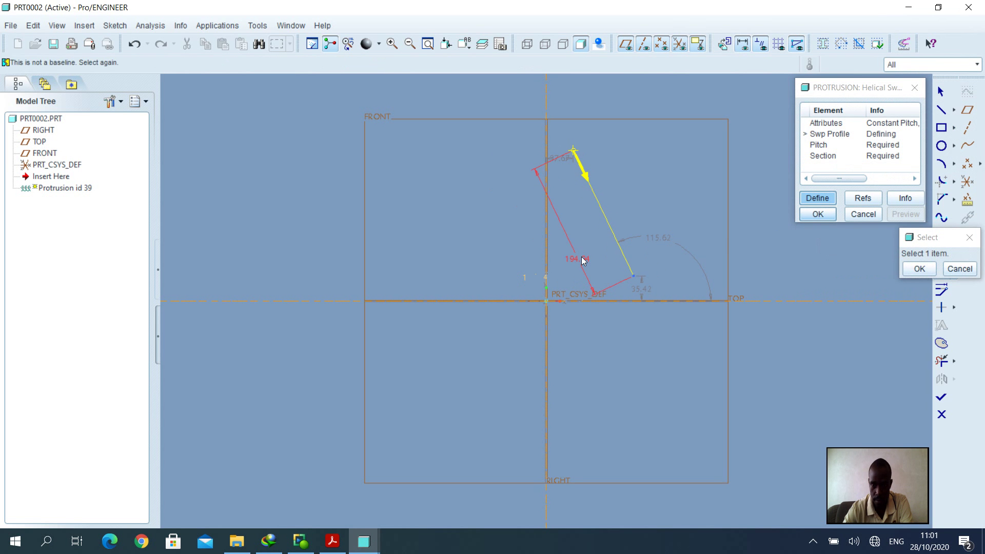
pyautogui.click(960, 269)
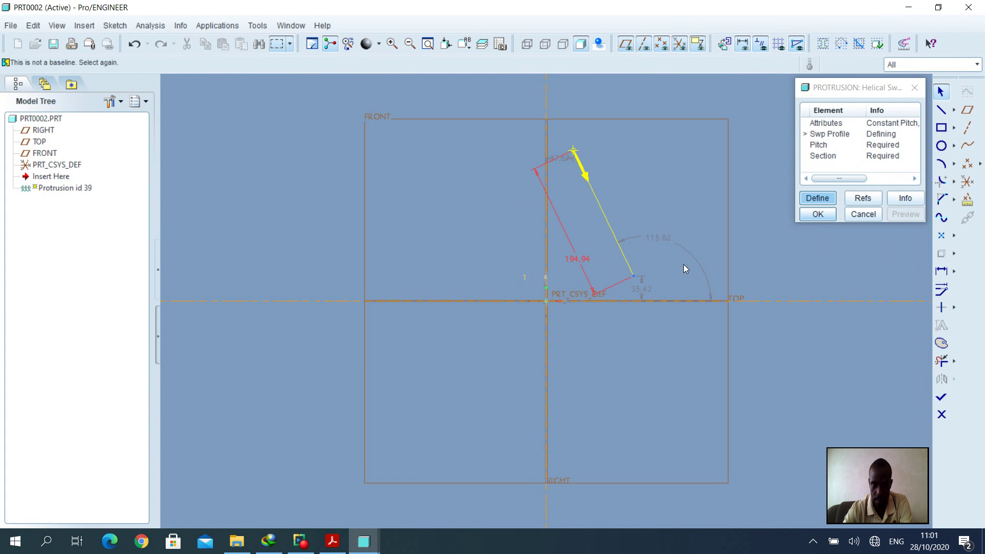
pyautogui.click(586, 258)
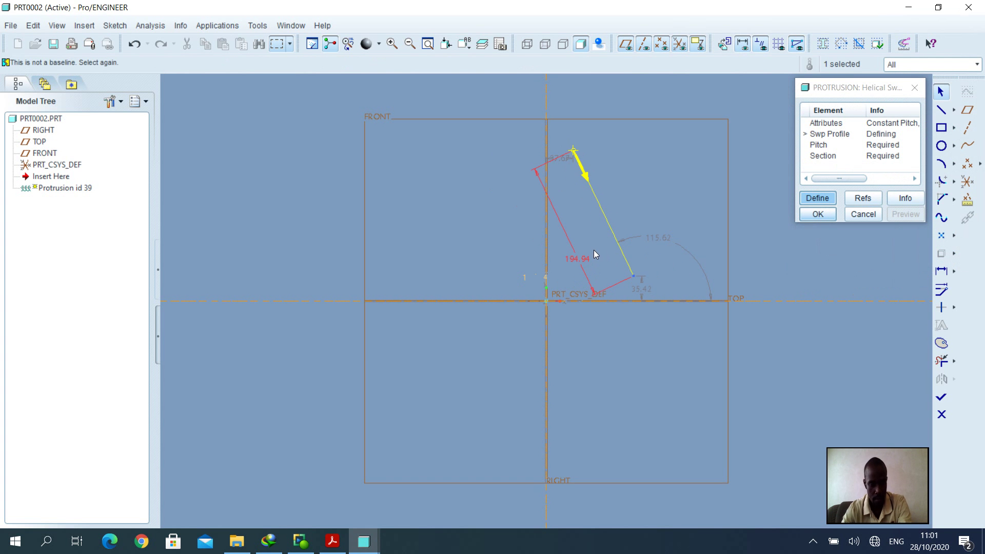
pyautogui.press('Delete')
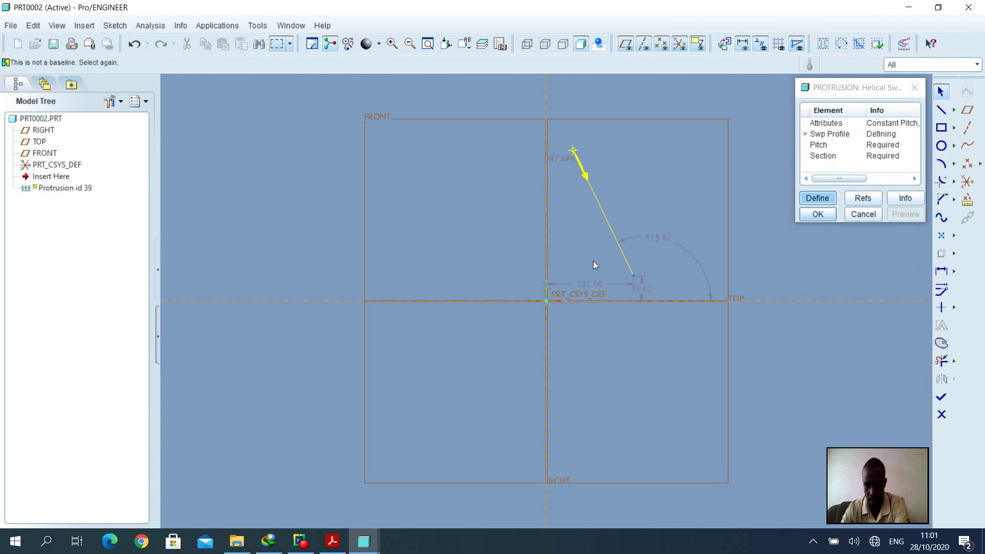
# - Dimension the vertical distance between the profile line's two endpoints
pyautogui.click(942, 289)
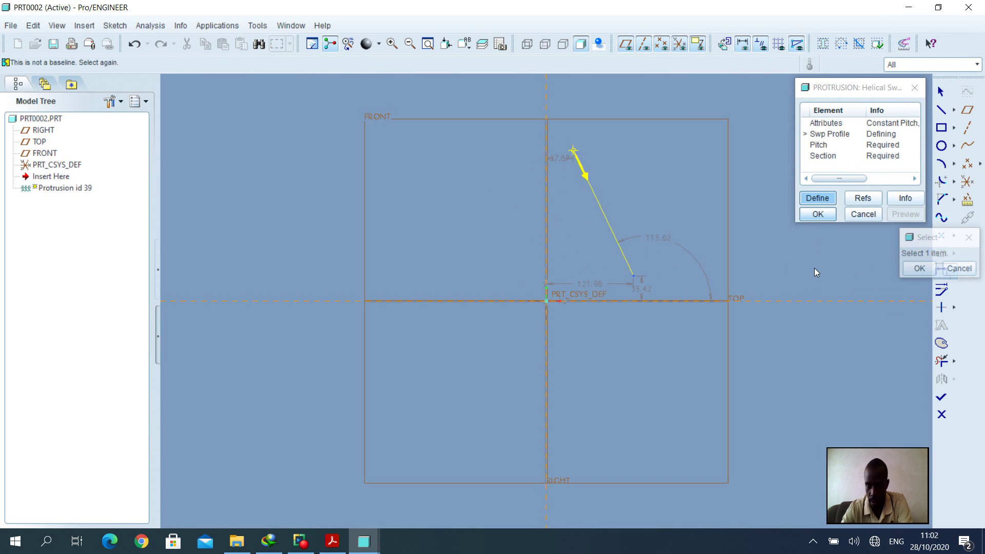
pyautogui.click(634, 277)
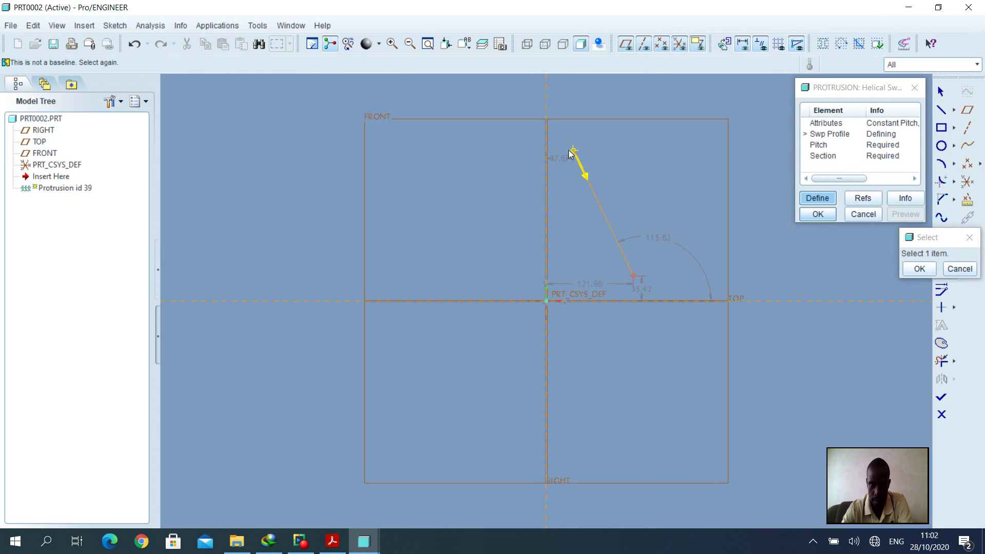
pyautogui.click(573, 152)
pyautogui.middleClick(681, 261)
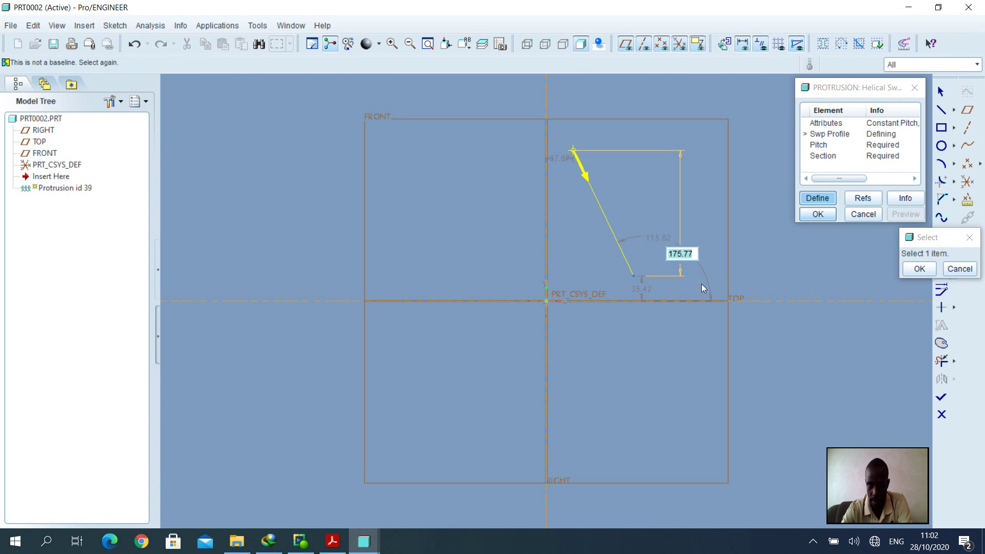
pyautogui.press('Return')
# - Dimension the horizontal distances from the profile line's lower and upper endpoints to the vertical reference
pyautogui.click(545, 274)
pyautogui.middleClick(602, 286)
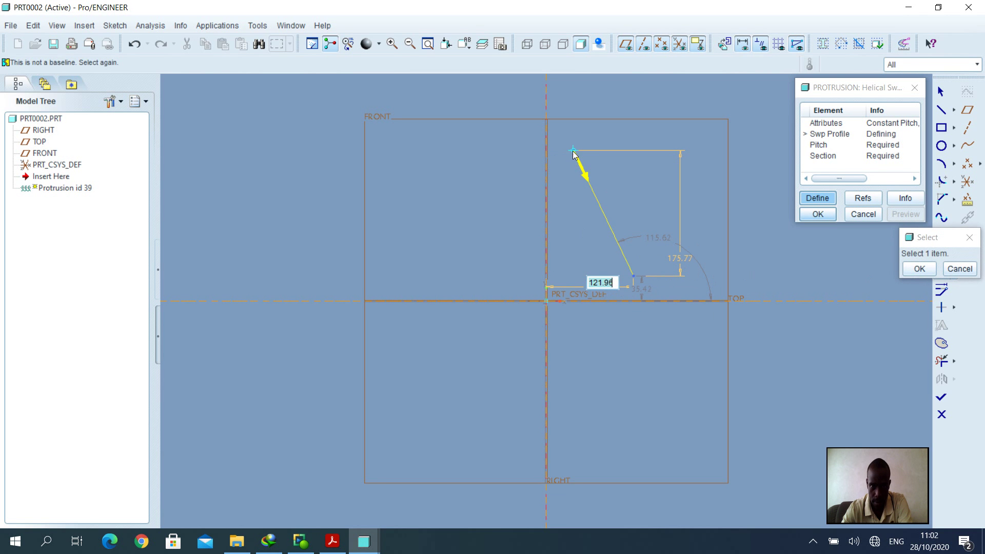
pyautogui.press('Return')
pyautogui.click(546, 151)
pyautogui.click(573, 150)
pyautogui.middleClick(561, 171)
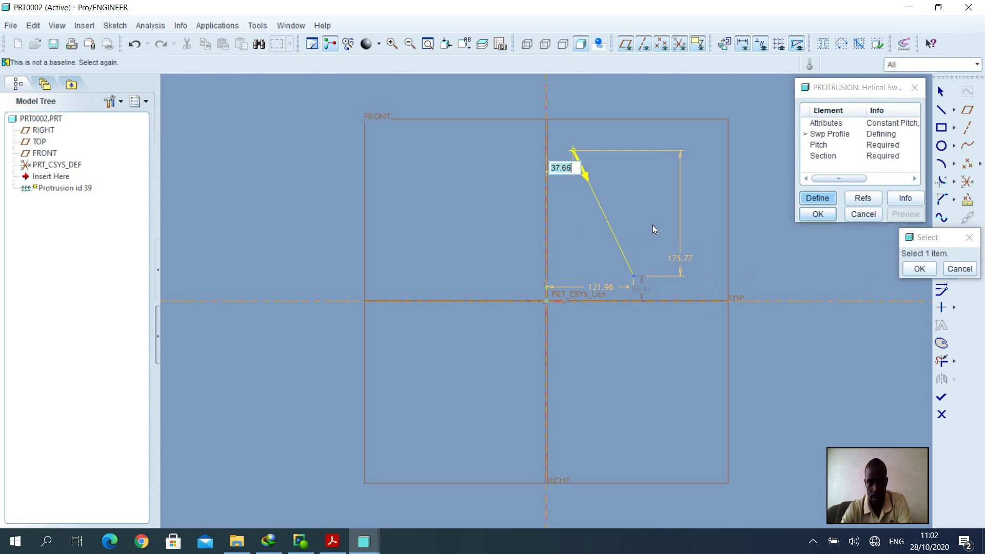
pyautogui.press('Return')
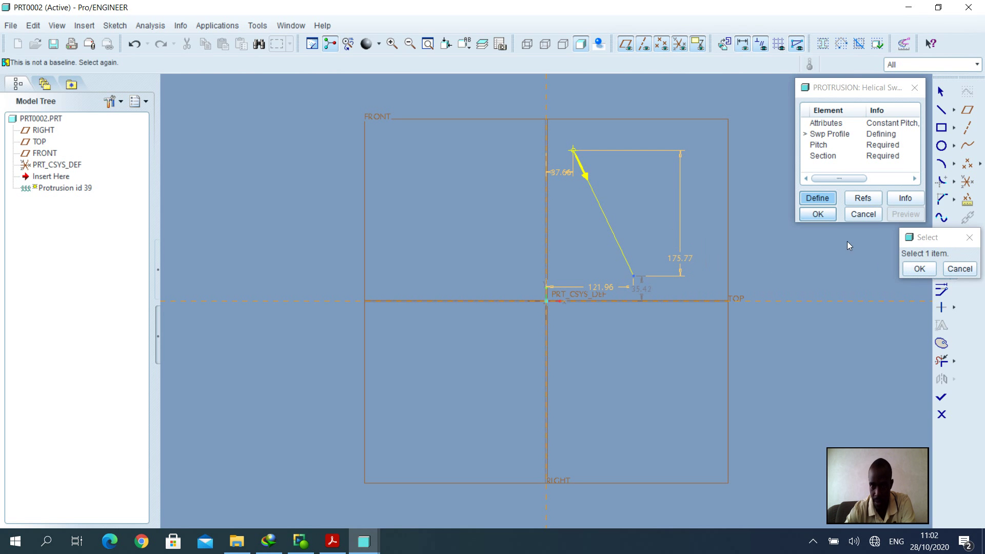
pyautogui.click(919, 269)
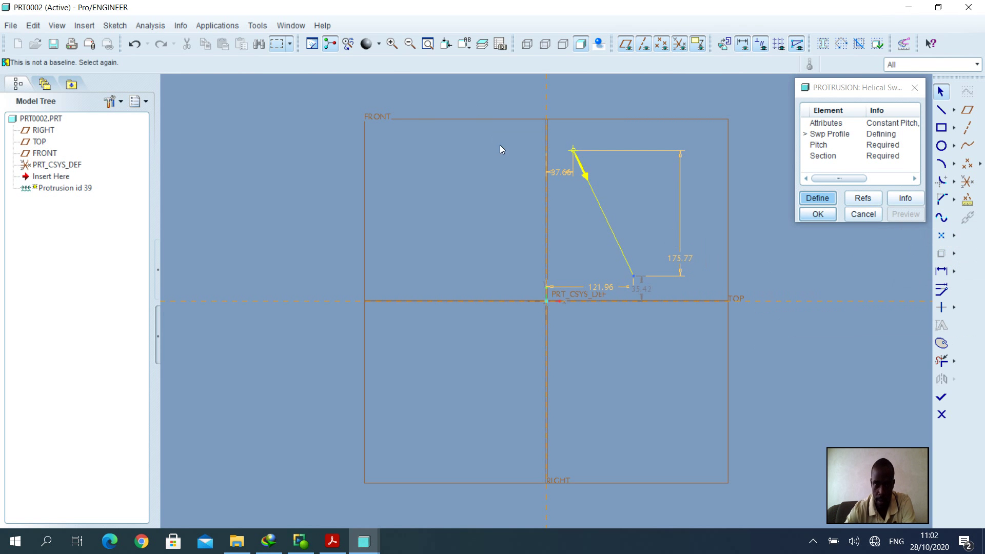
# - Modify all the sketch dimensions together with automatic regeneration off, setting the profile line's vertical height to 200 mm
pyautogui.moveTo(477, 143)
pyautogui.mouseDown()
pyautogui.moveTo(713, 297)
pyautogui.moveTo(738, 332)
pyautogui.mouseUp()
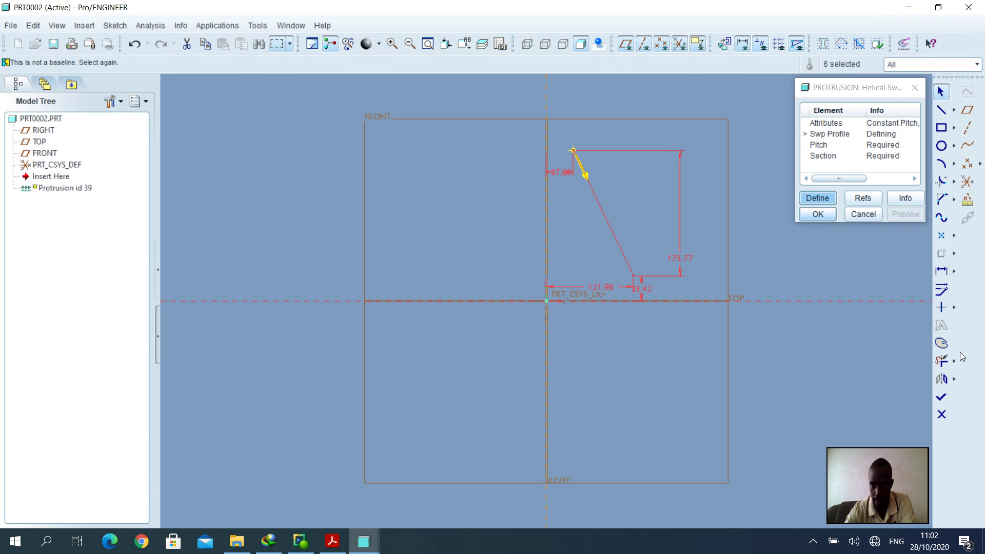
pyautogui.click(942, 289)
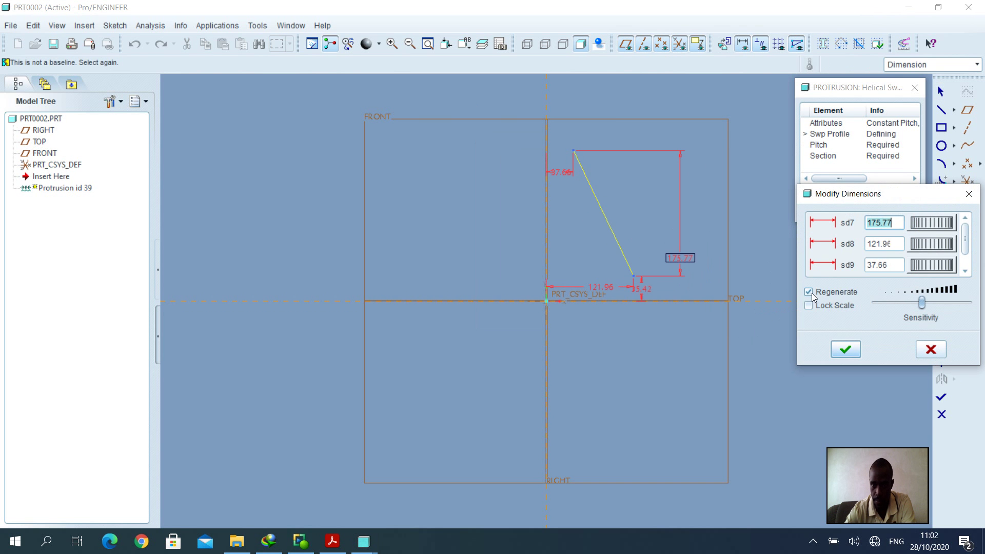
pyautogui.click(809, 292)
pyautogui.click(897, 224)
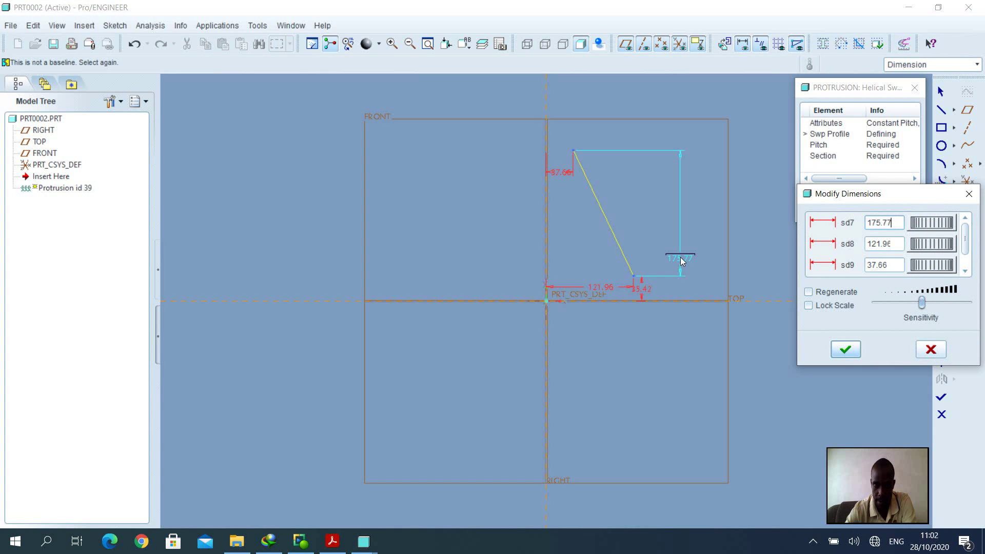
pyautogui.write('200')
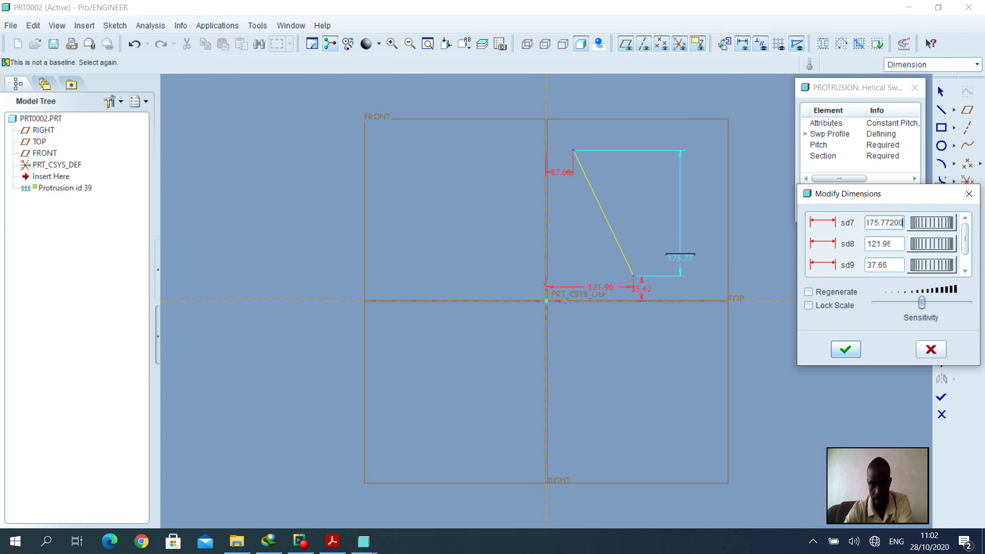
pyautogui.press('Tab')
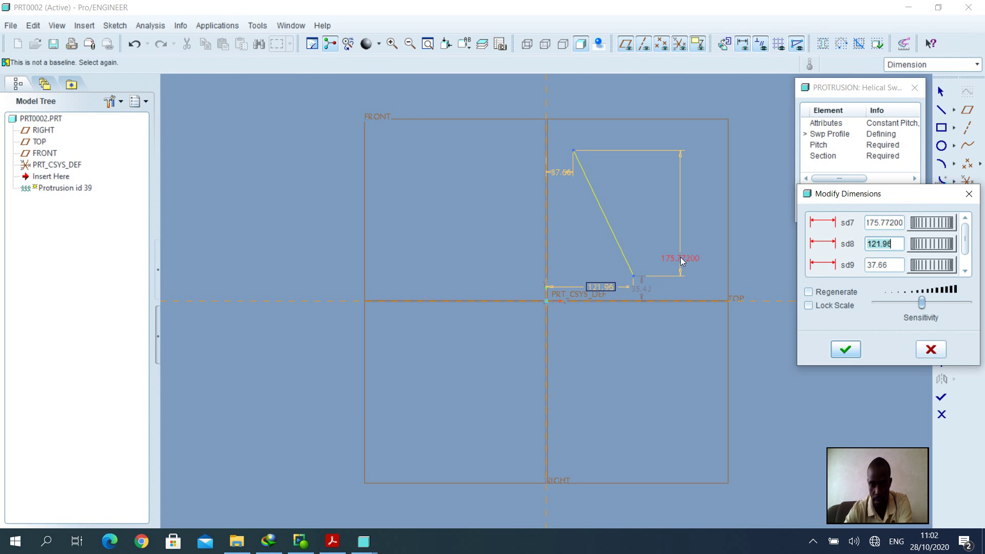
pyautogui.click(881, 224)
pyautogui.write('200')
pyautogui.press('Return')
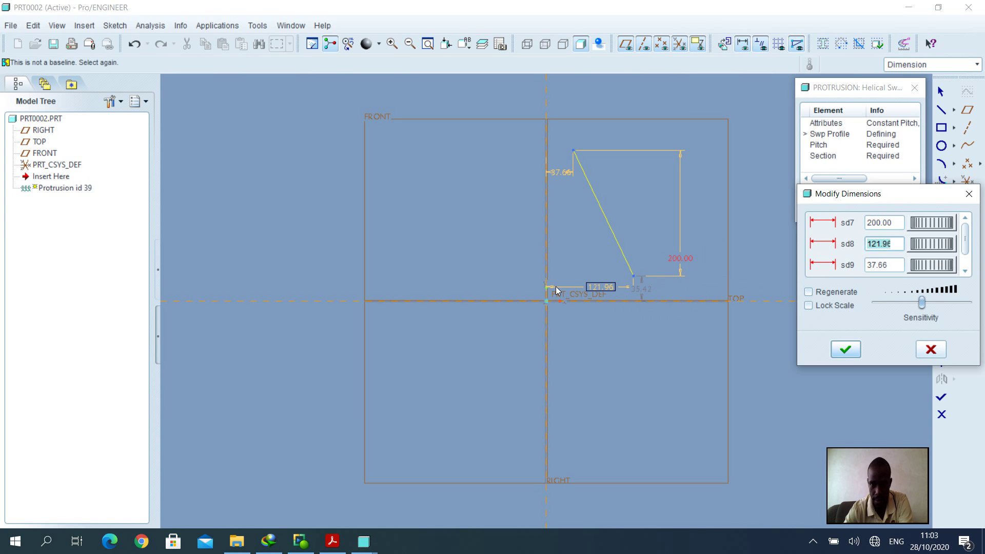
# - Set the lower endpoint's distance from the vertical reference to 35 mm and the upper endpoint's to 20 mm, and regenerate the sketch
pyautogui.write('35')
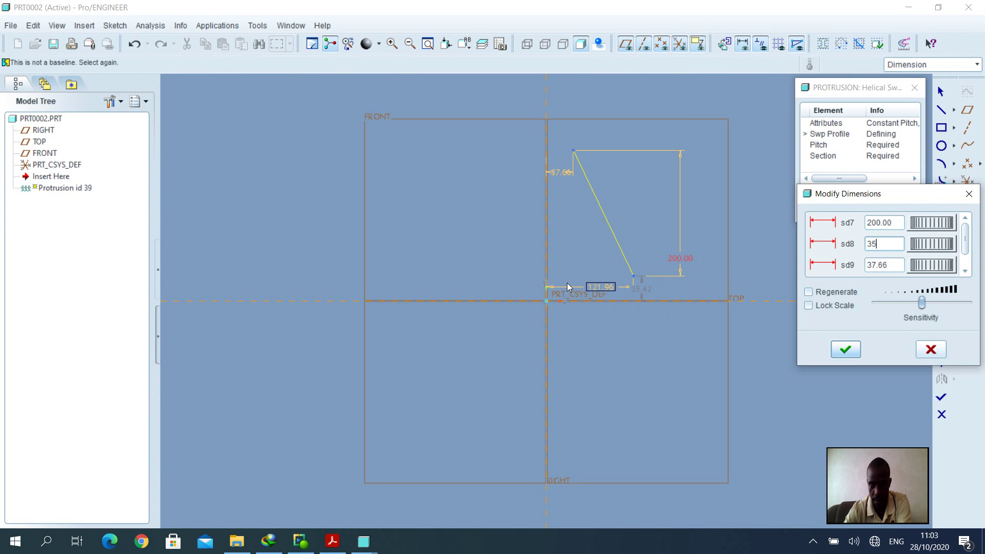
pyautogui.press('Tab')
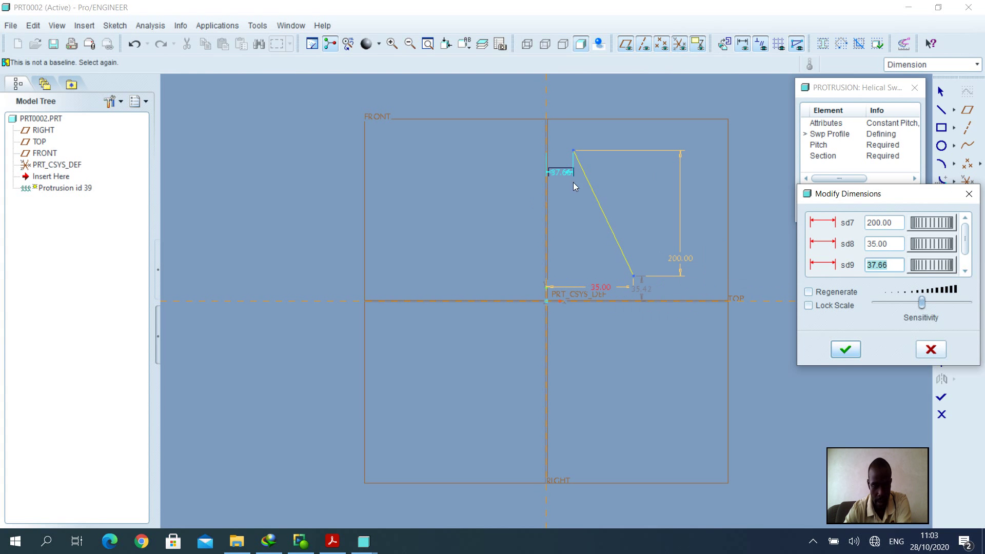
pyautogui.write('20')
pyautogui.press('Tab')
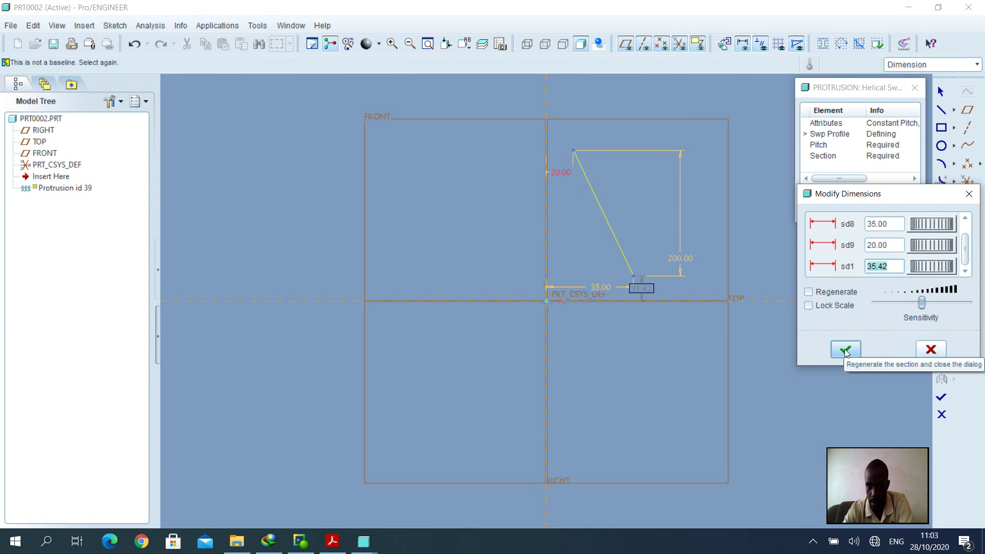
pyautogui.click(843, 296)
pyautogui.click(842, 296)
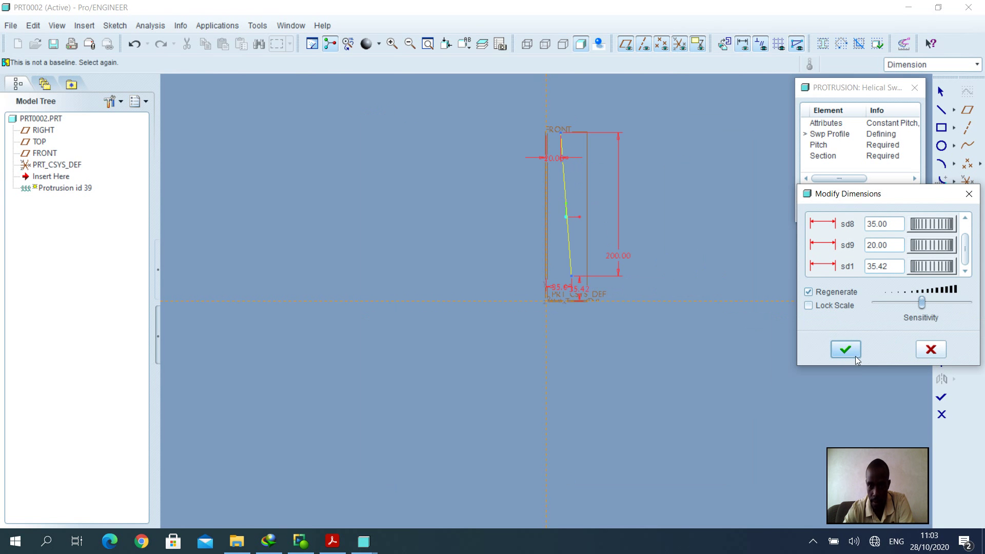
pyautogui.click(852, 351)
# - Draw a vertical centerline on the vertical reference as the helix axis
pyautogui.click(954, 110)
pyautogui.click(905, 113)
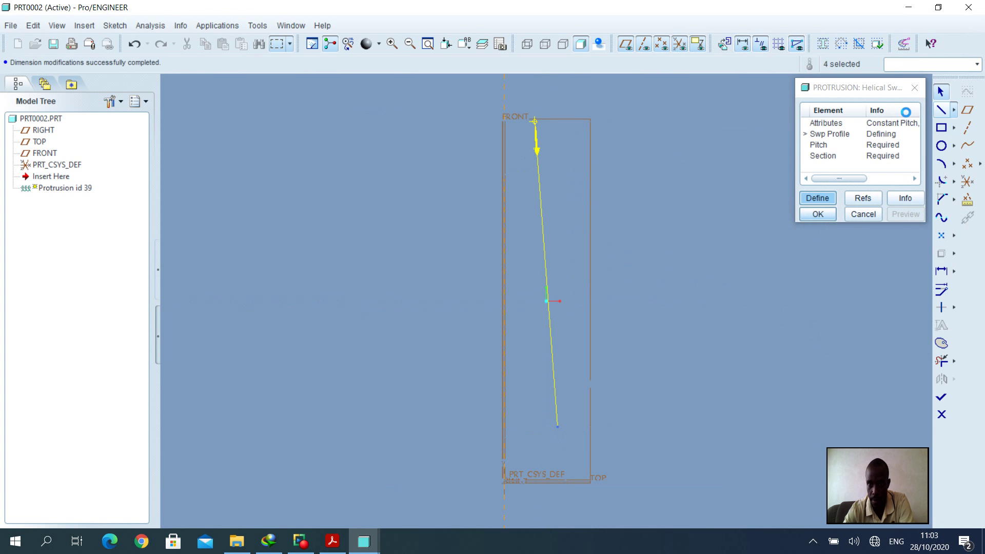
pyautogui.click(505, 104)
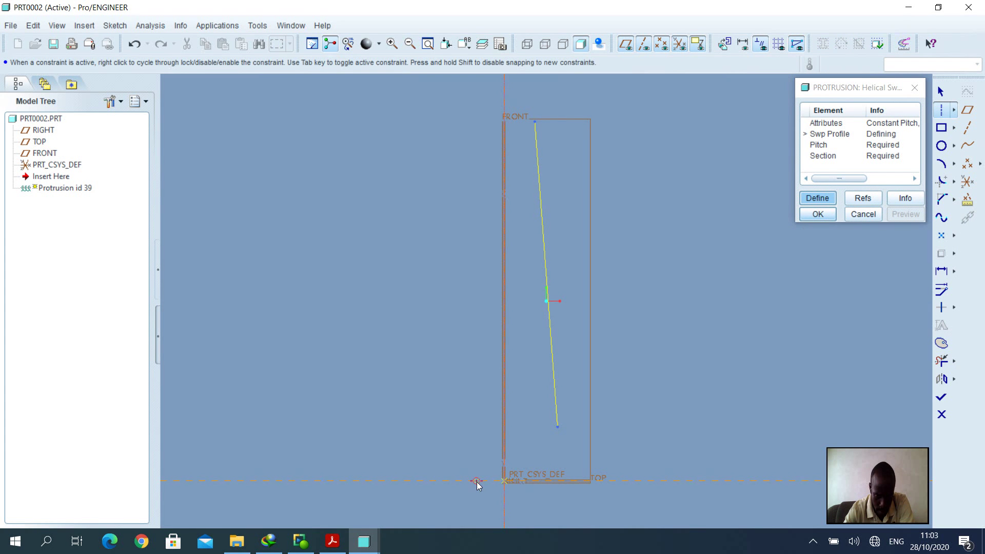
pyautogui.click(529, 482)
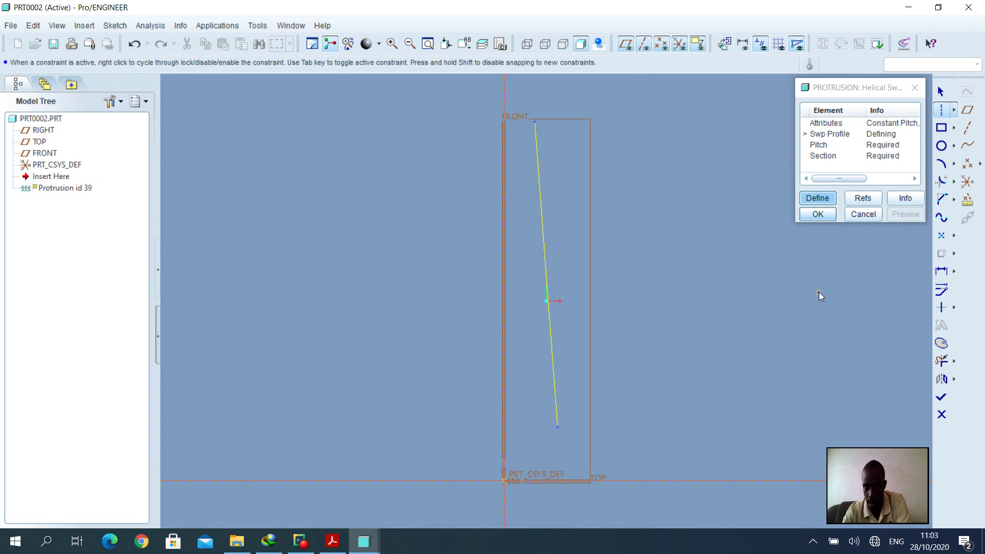
# - Complete the sweep profile sketch and set the helix pitch to 15 mm
pyautogui.click(942, 398)
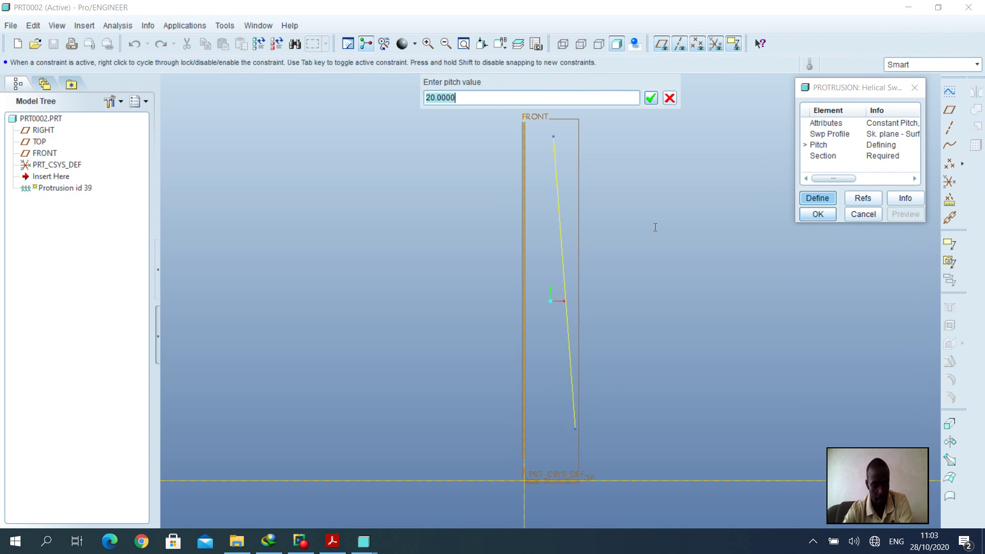
pyautogui.write('15')
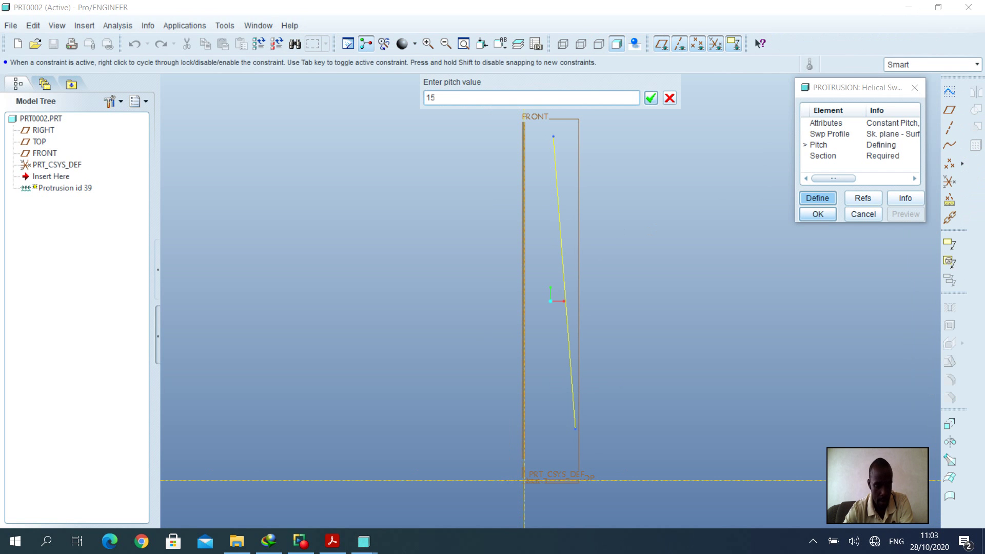
pyautogui.press('Return')
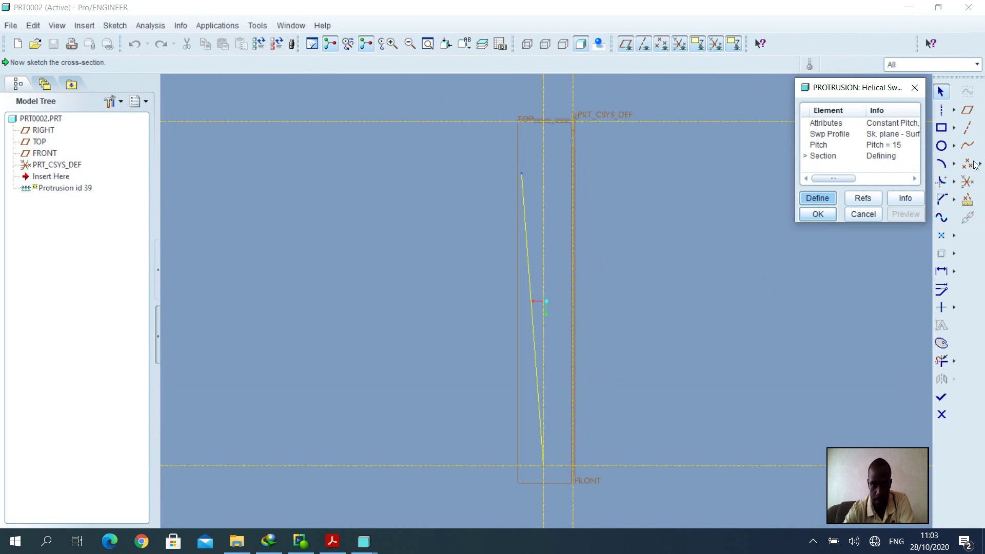
# - Sketch a circular cross-section centred on the starting end of the slanted profile line and set its diameter to 10 mm
pyautogui.click(942, 146)
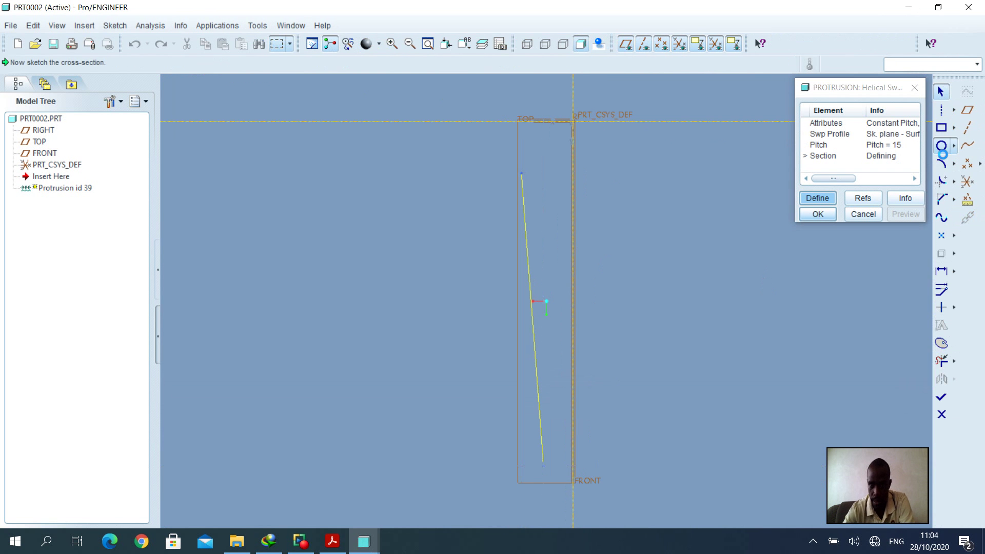
pyautogui.click(543, 466)
pyautogui.middleClick(622, 424)
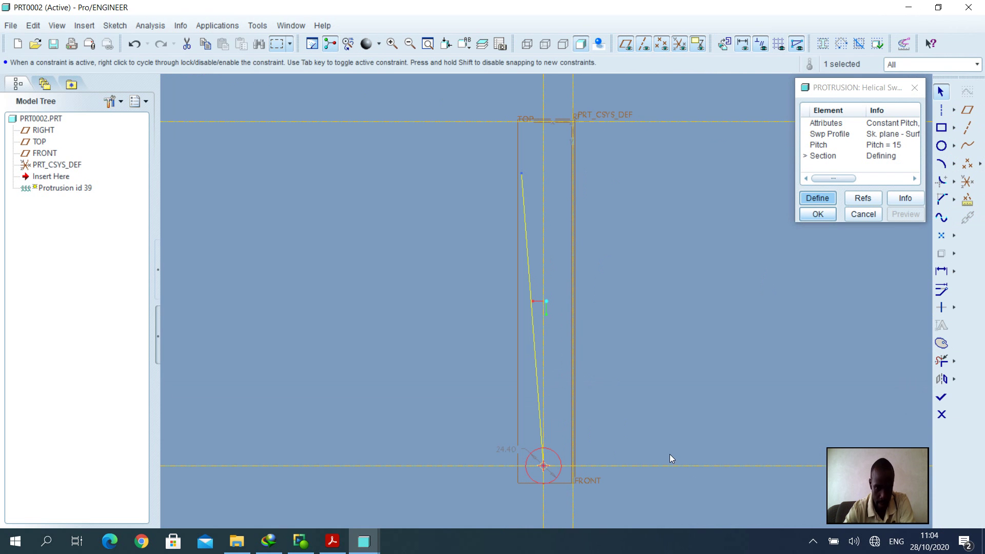
pyautogui.doubleClick(507, 450)
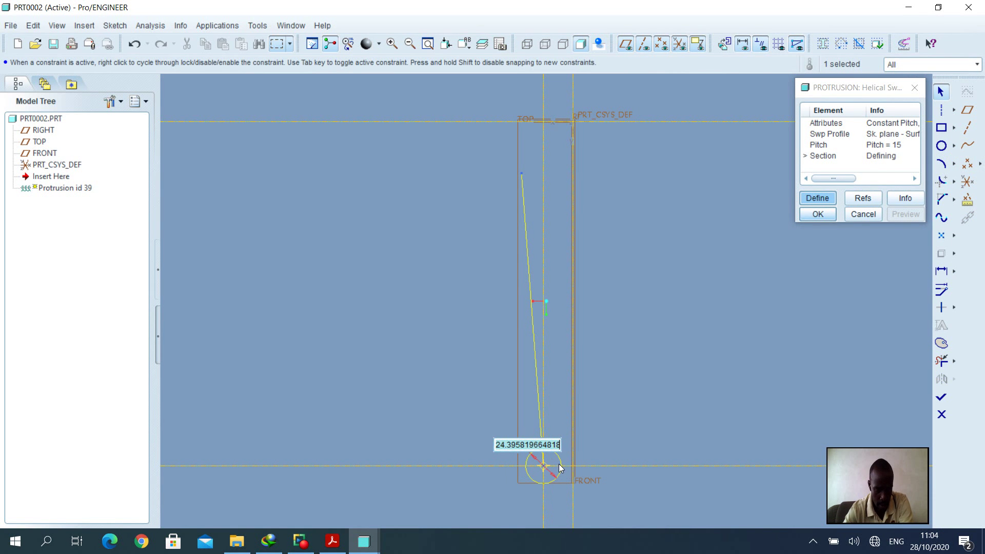
pyautogui.write('10')
pyautogui.press('Return')
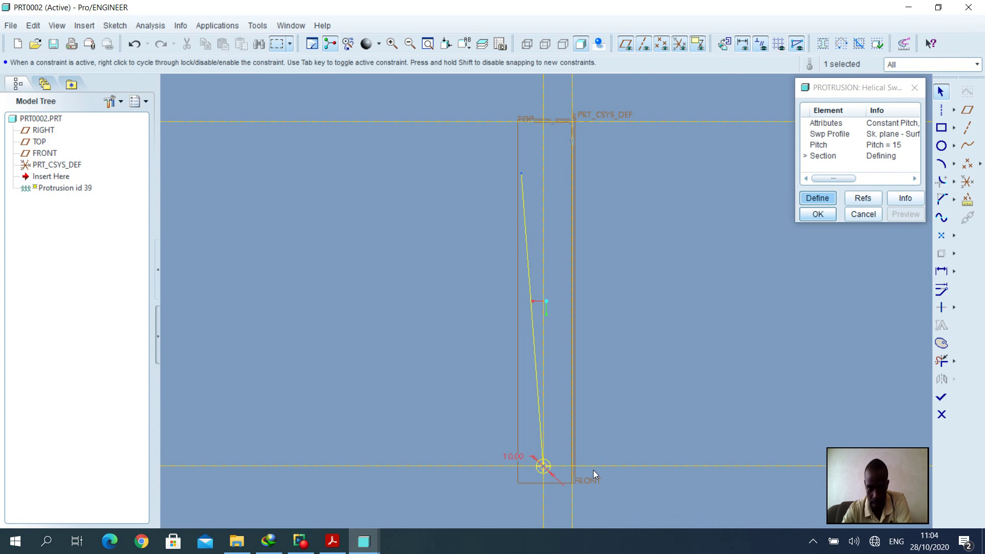
# - Complete the cross-section sketch and preview the helical sweep protrusion to inspect the conical spring's shape
pyautogui.click(943, 398)
pyautogui.click(922, 215)
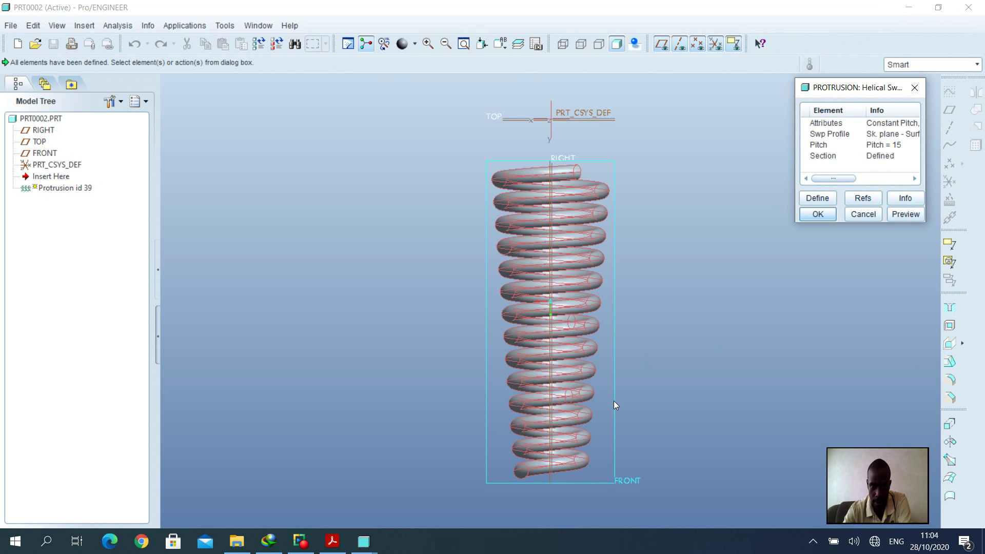
pyautogui.moveTo(604, 330)
pyautogui.mouseDown(button='middle')
pyautogui.moveTo(605, 249)
pyautogui.moveTo(599, 331)
pyautogui.mouseUp(button='middle')
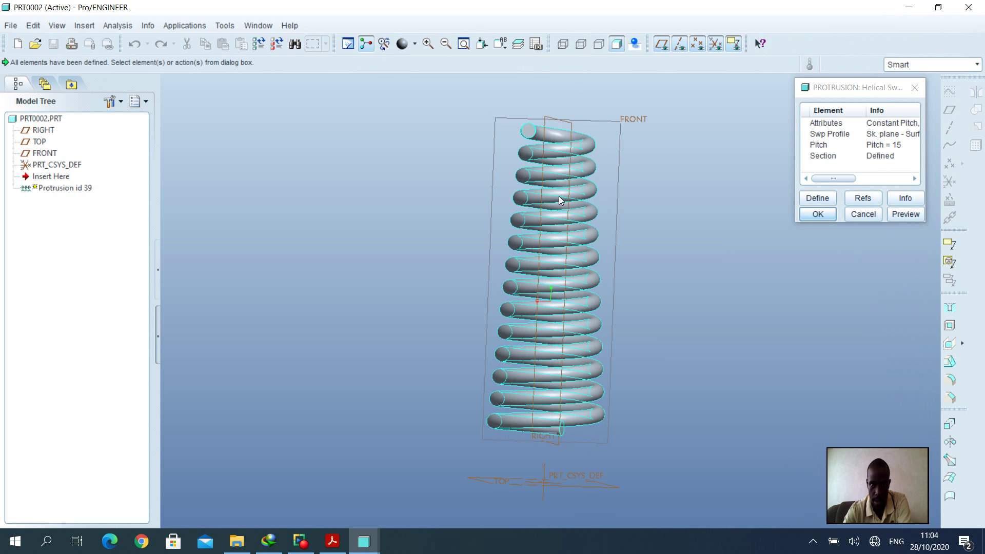
pyautogui.moveTo(559, 197); pyautogui.dragTo(581, 301, button='middle')
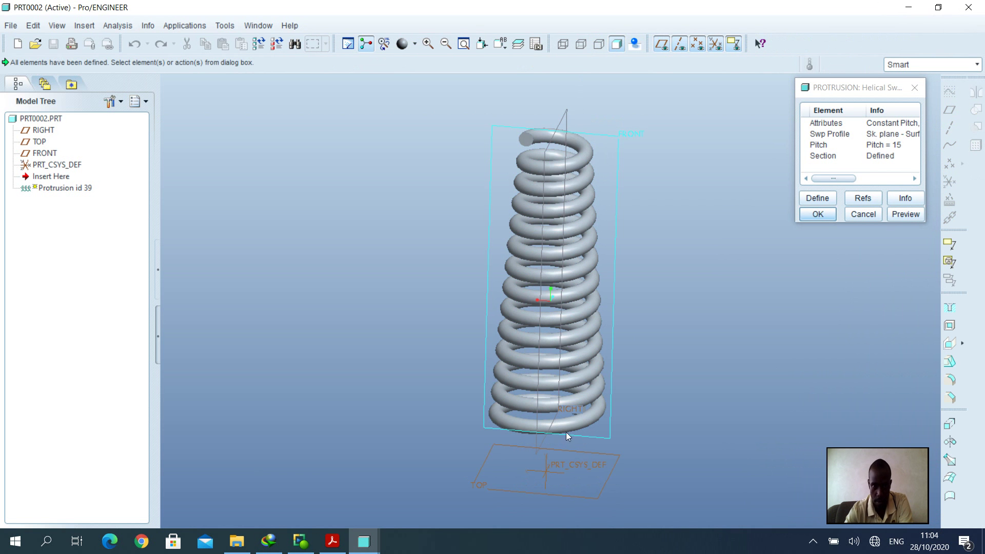
pyautogui.moveTo(587, 408)
pyautogui.mouseDown(button='middle')
pyautogui.moveTo(598, 409)
pyautogui.moveTo(558, 399)
pyautogui.moveTo(589, 396)
pyautogui.mouseUp(button='middle')
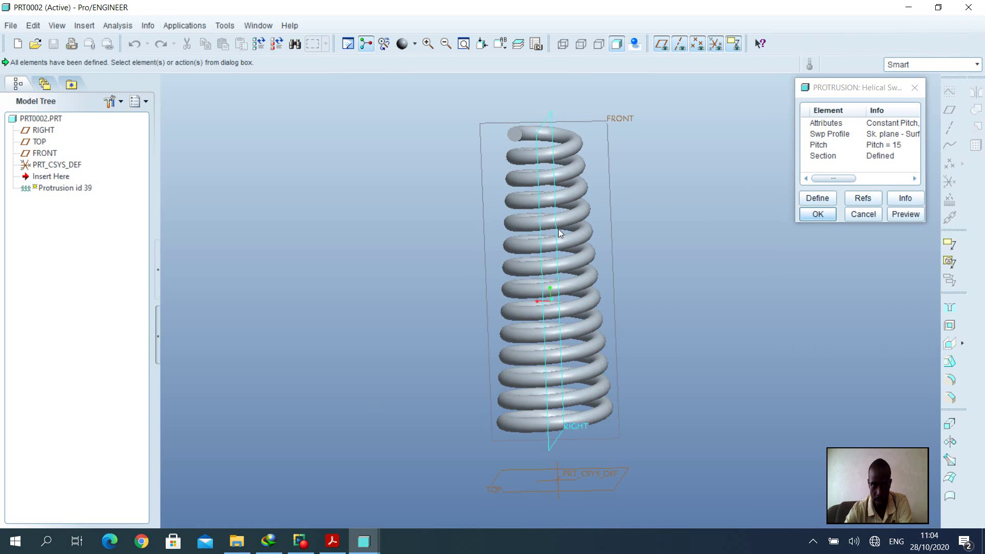